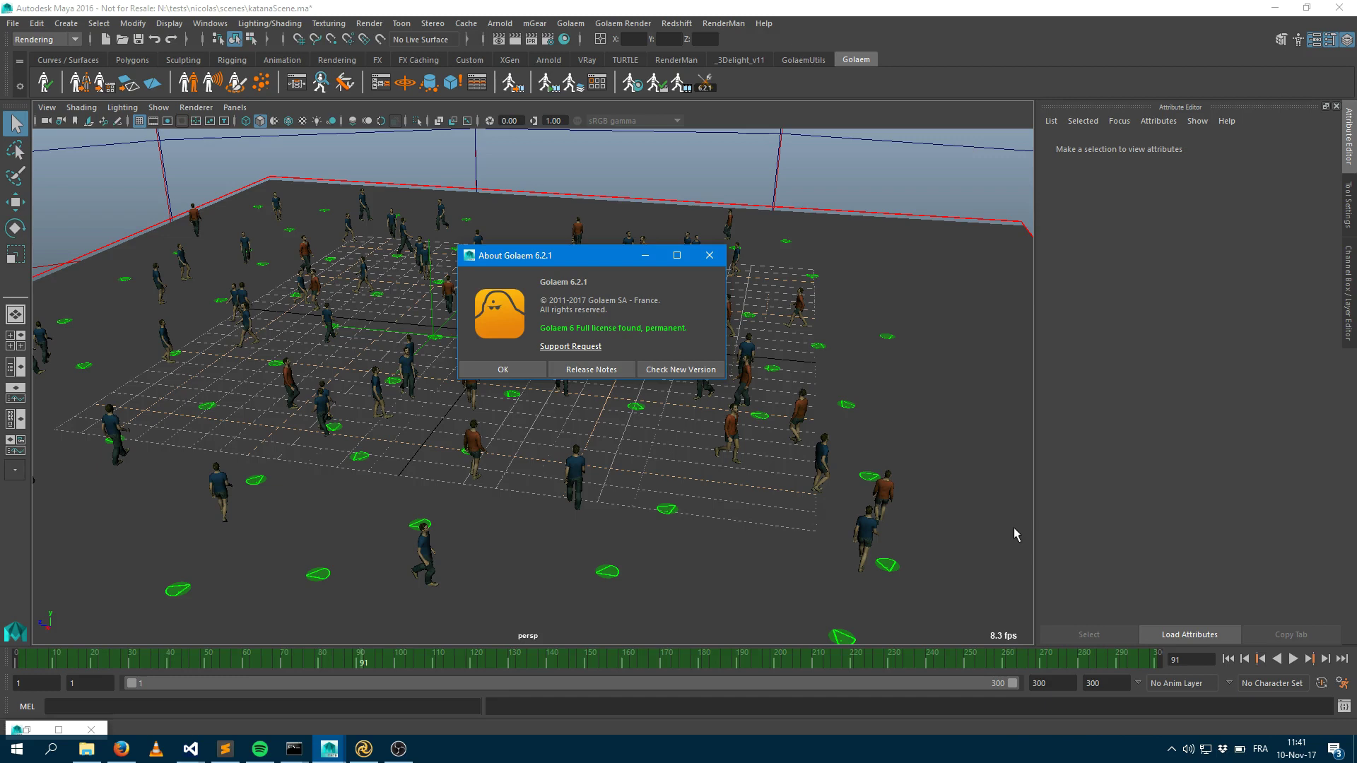
Step: Dismiss the Golaem 6.2.1 About dialog and scrub the timeline to preview the walking crowd
drag(596, 261, 647, 236)
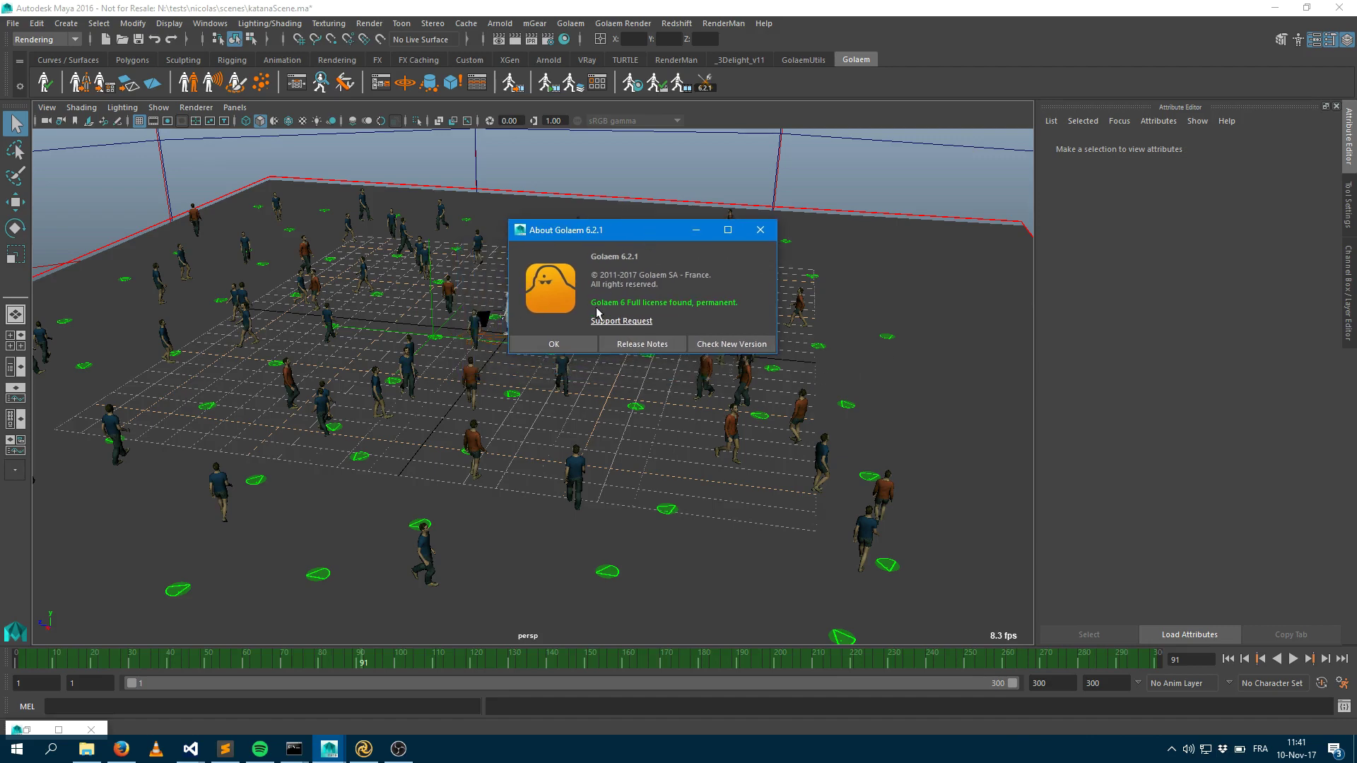
click(555, 344)
drag(961, 665, 359, 666)
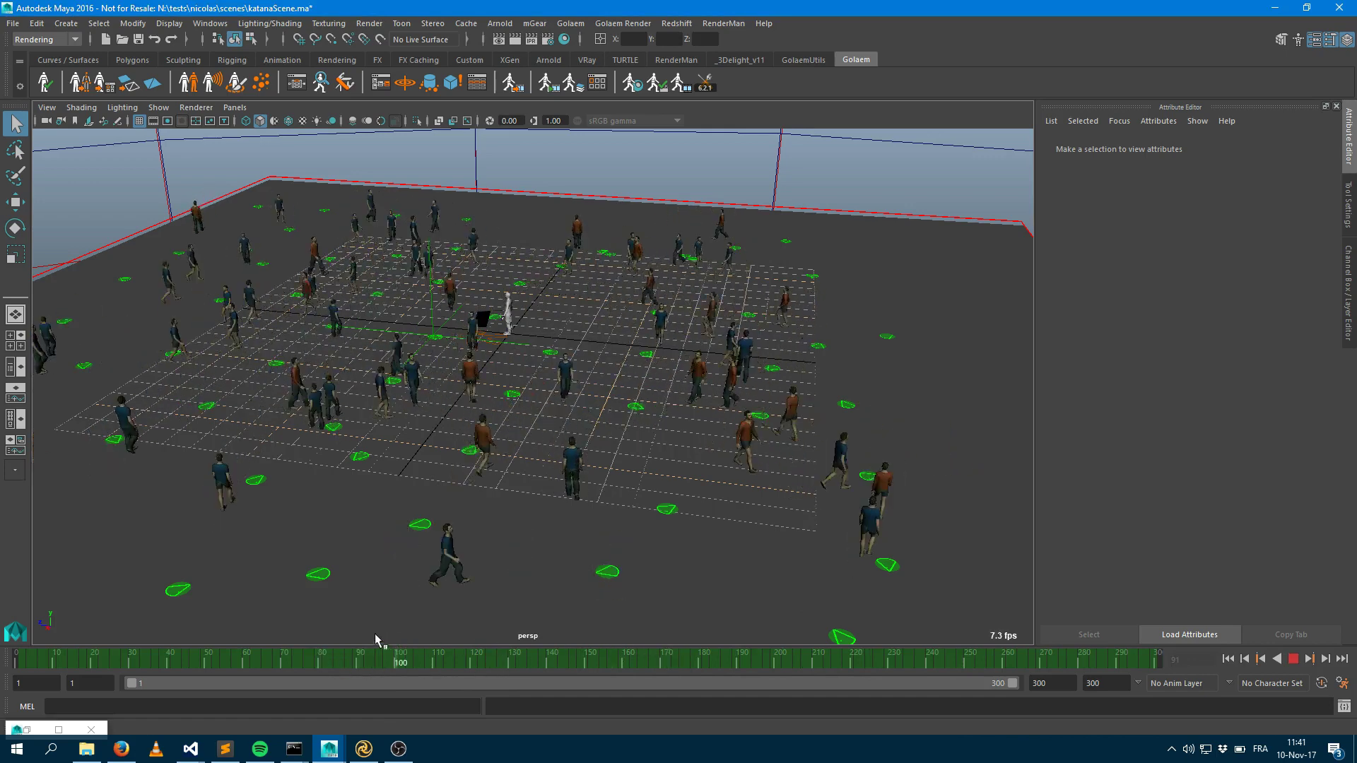
drag(397, 625, 292, 658)
drag(382, 654, 489, 641)
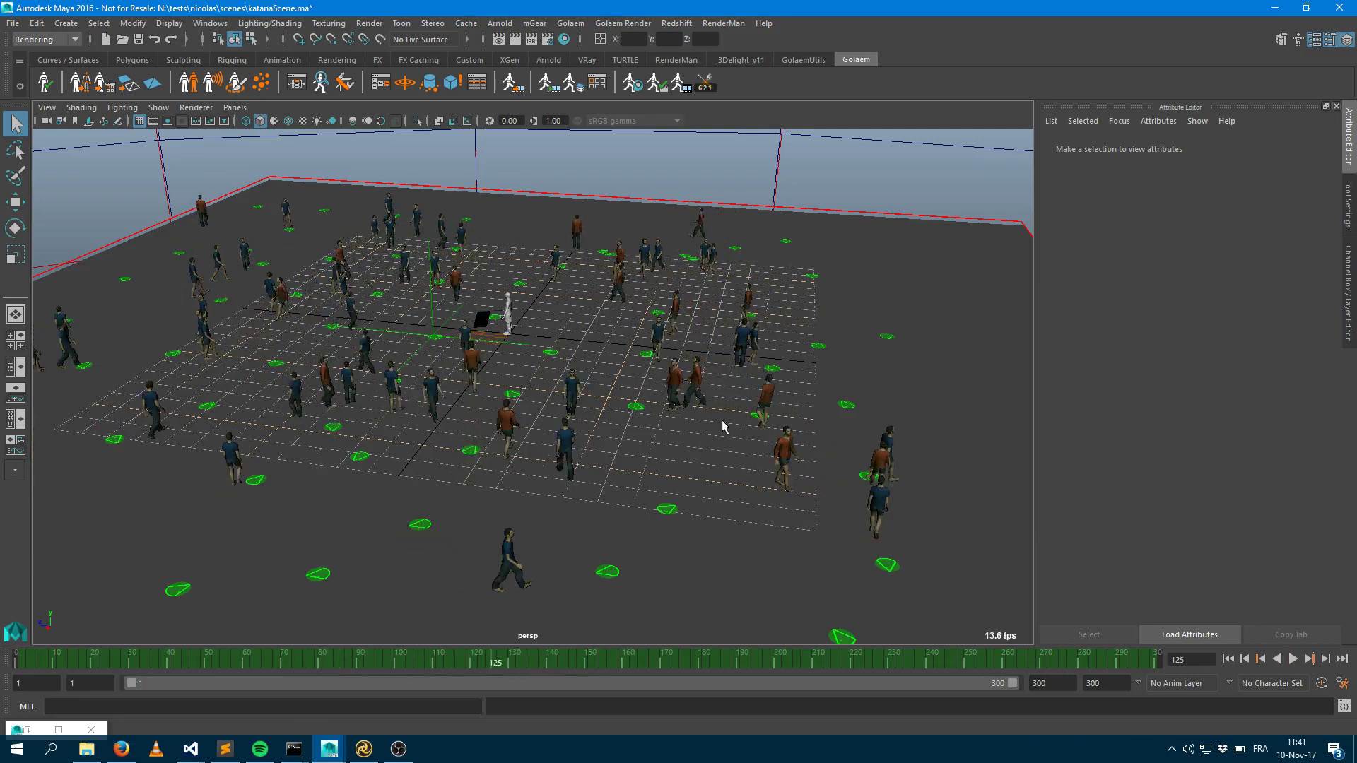
Step: Select cacheProxy1 and export renderProxyShape1's Katana XML file to the Desktop
key(shift+o)
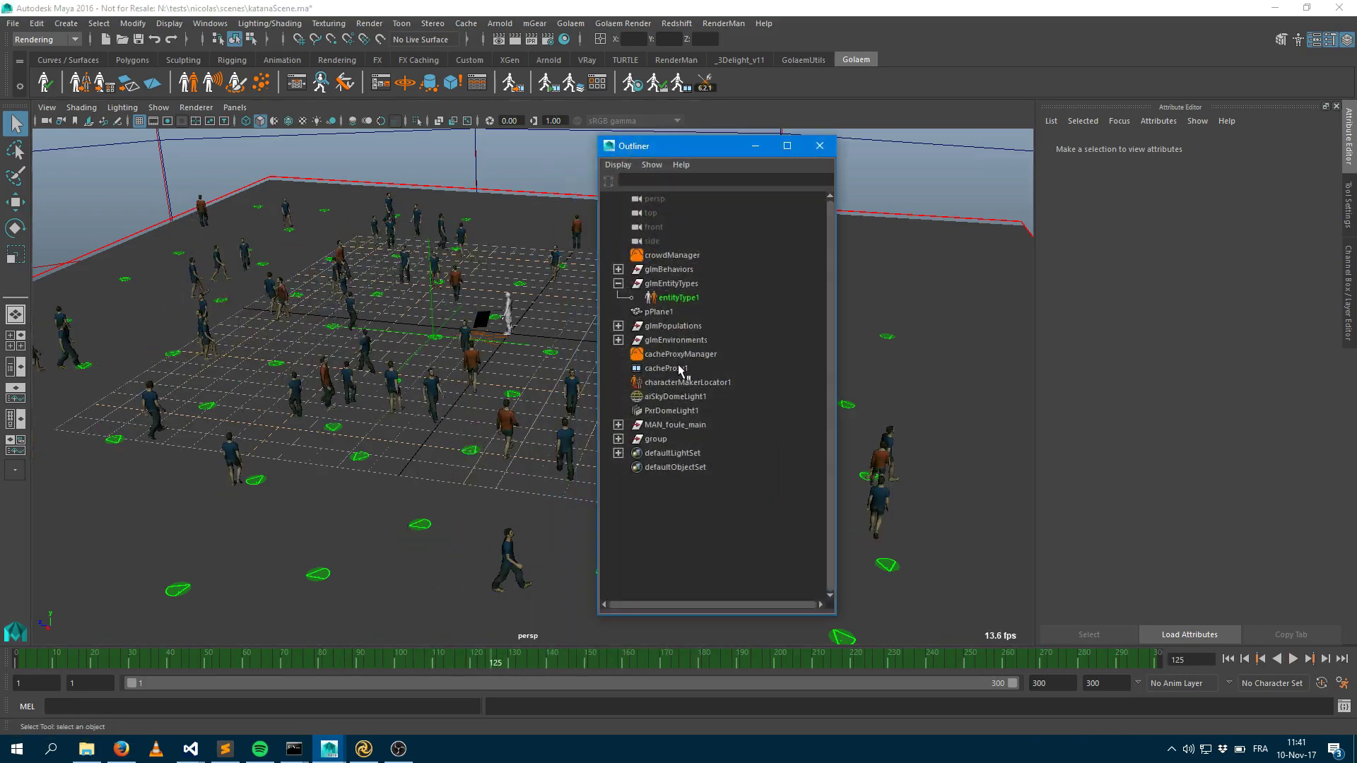
click(678, 368)
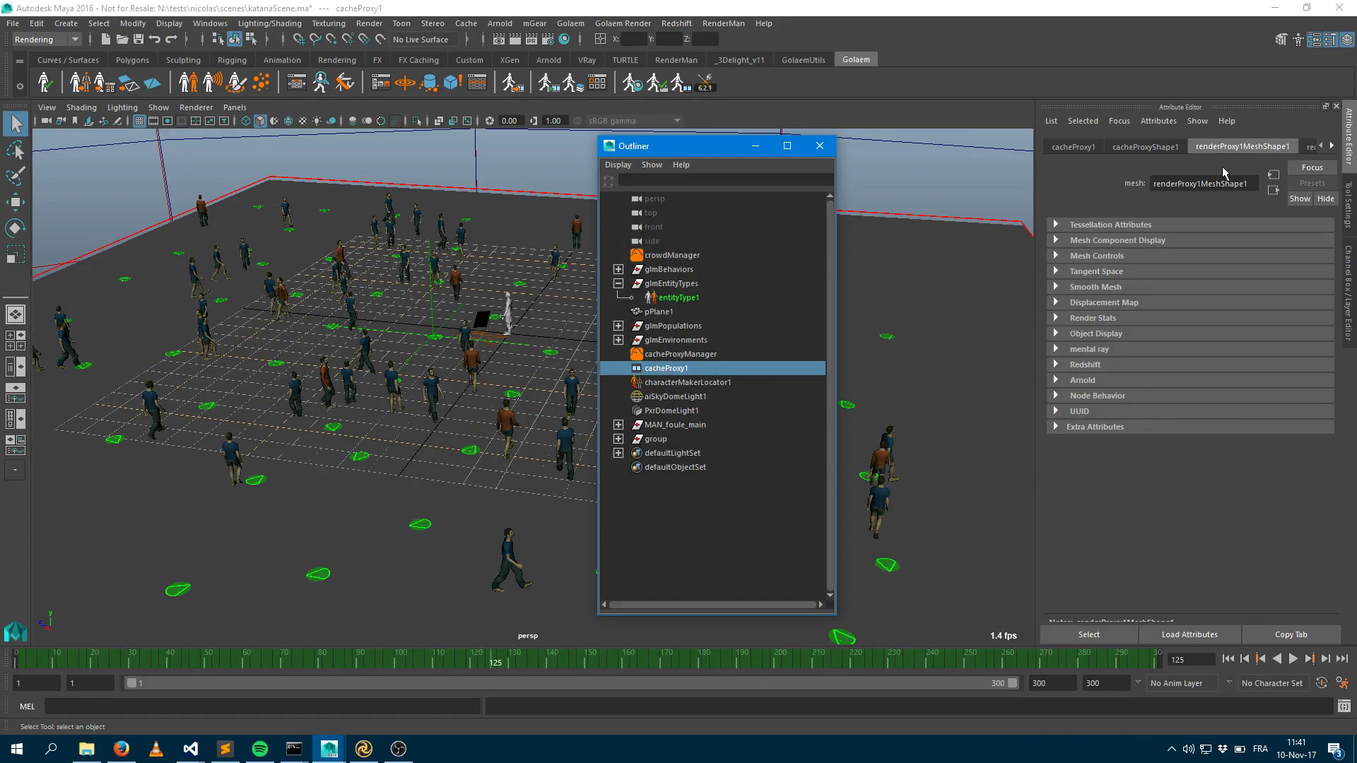
click(755, 146)
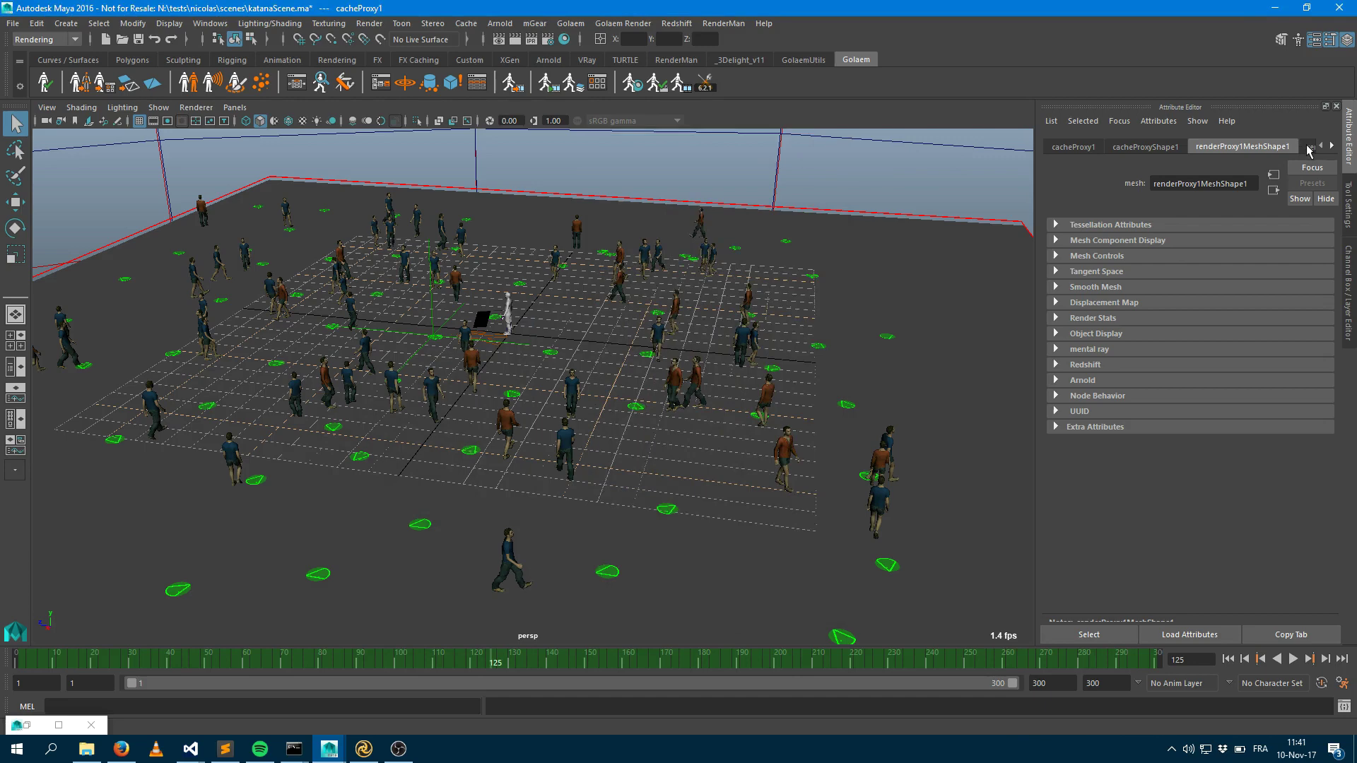
click(1308, 147)
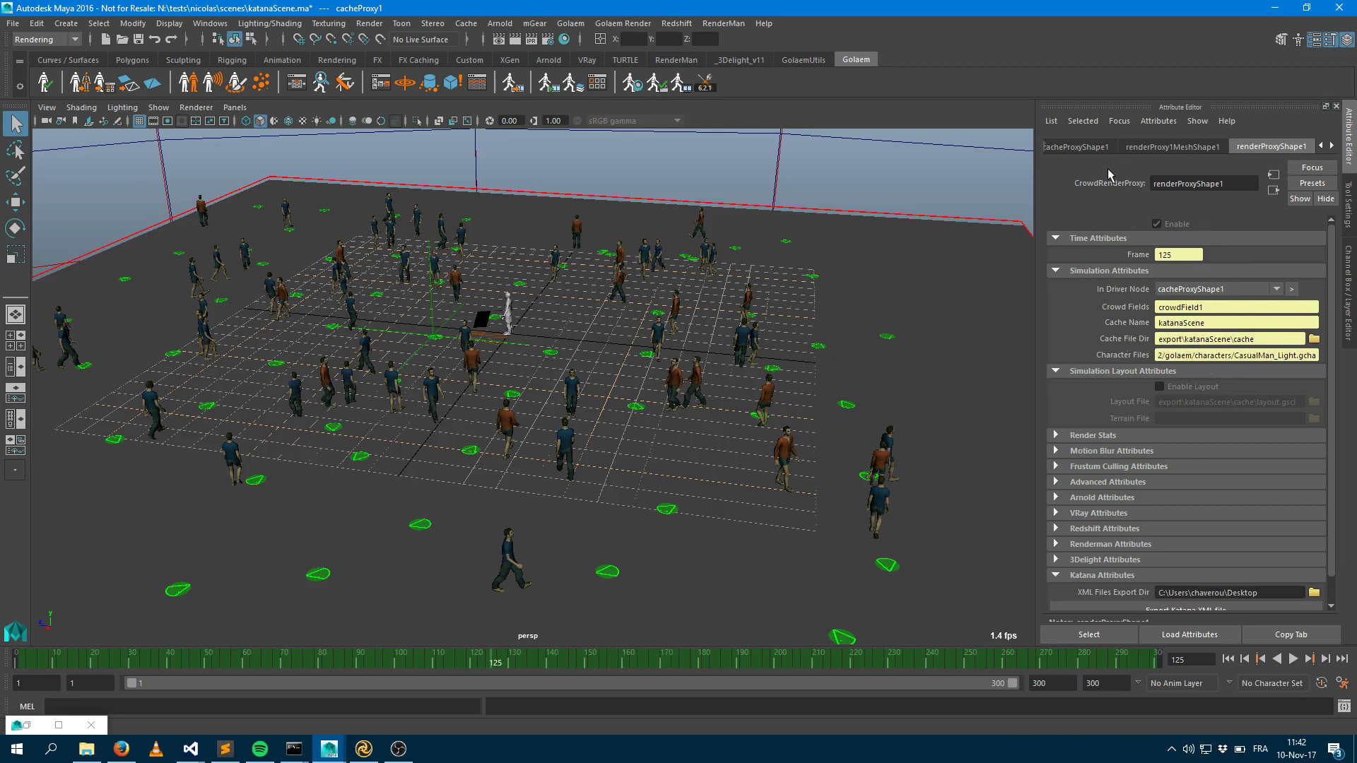
scroll(1195, 371, down, 2)
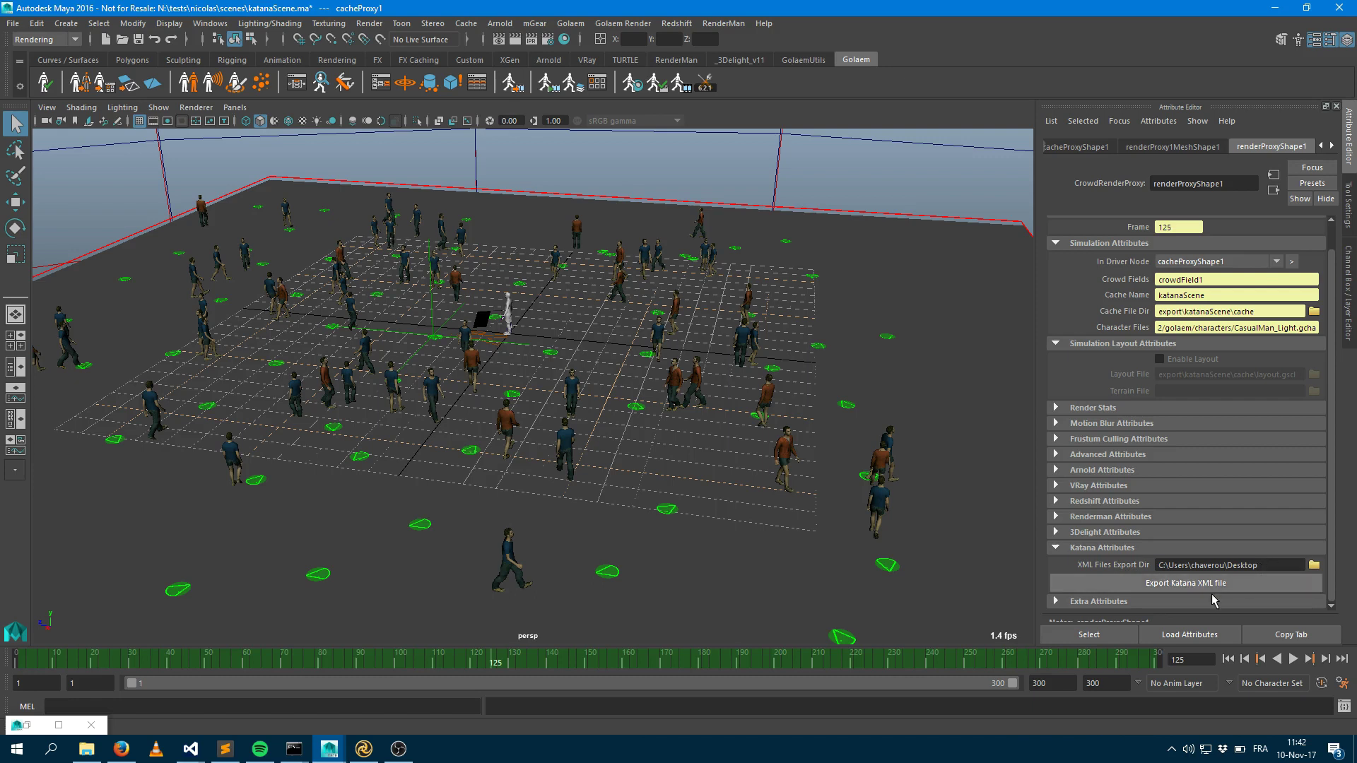
click(1163, 583)
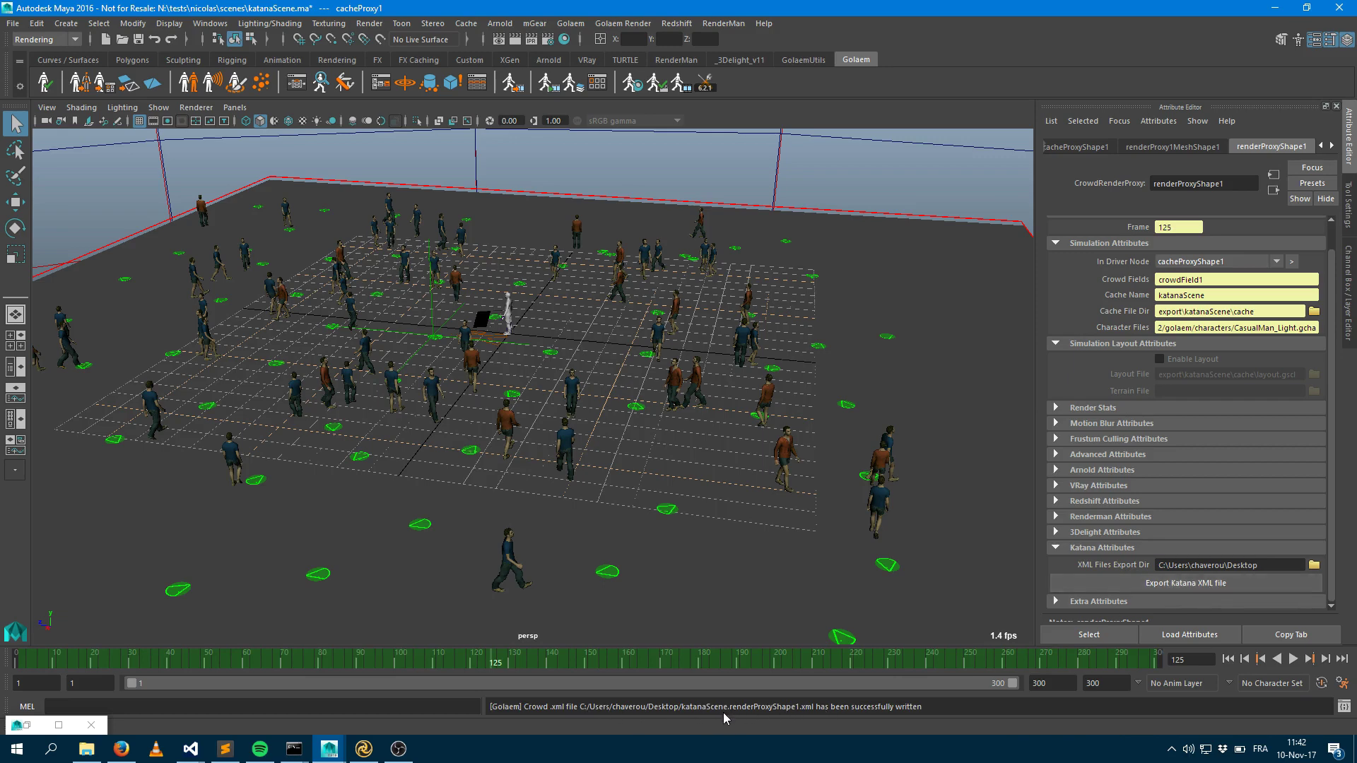
Step: Open katanaScene.renderProxyShape1.xml from the Desktop in Sublime Text, then return to Katana
click(90, 749)
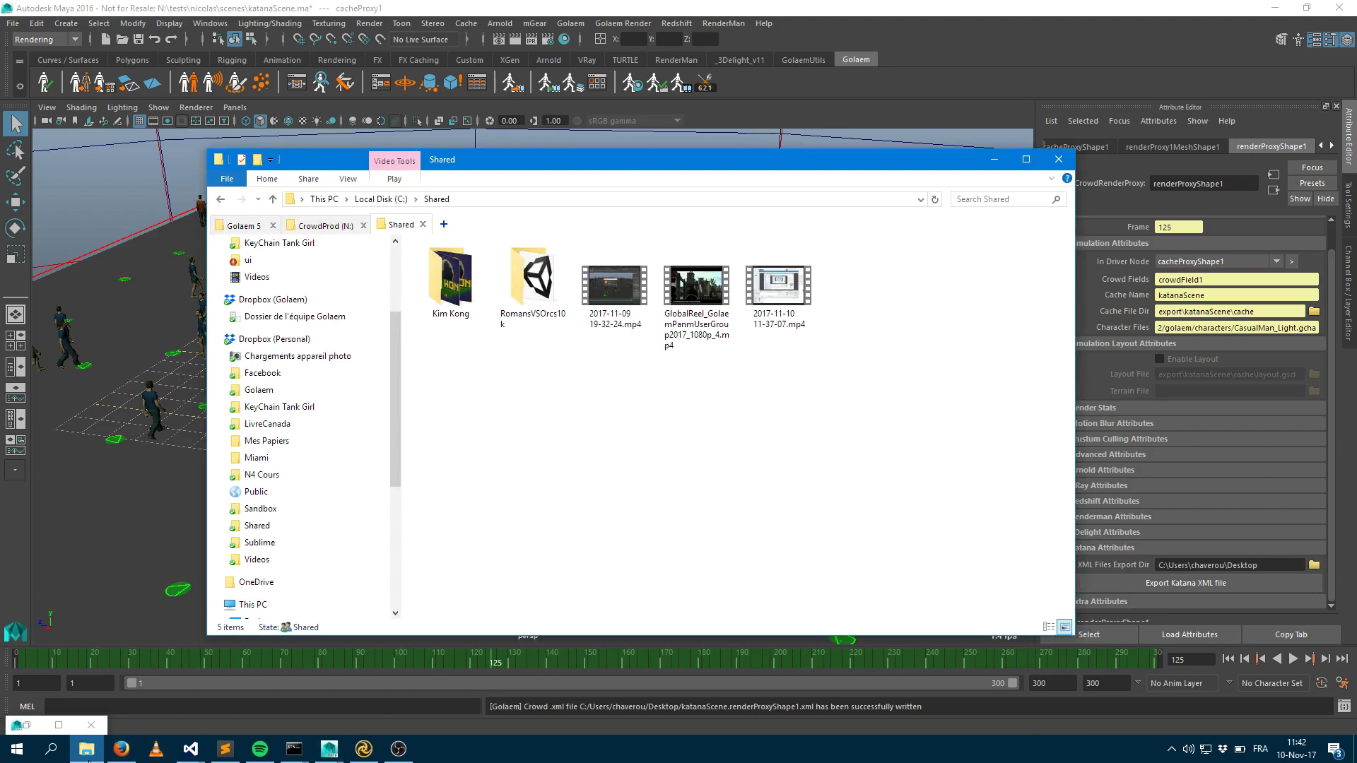
click(444, 224)
click(260, 272)
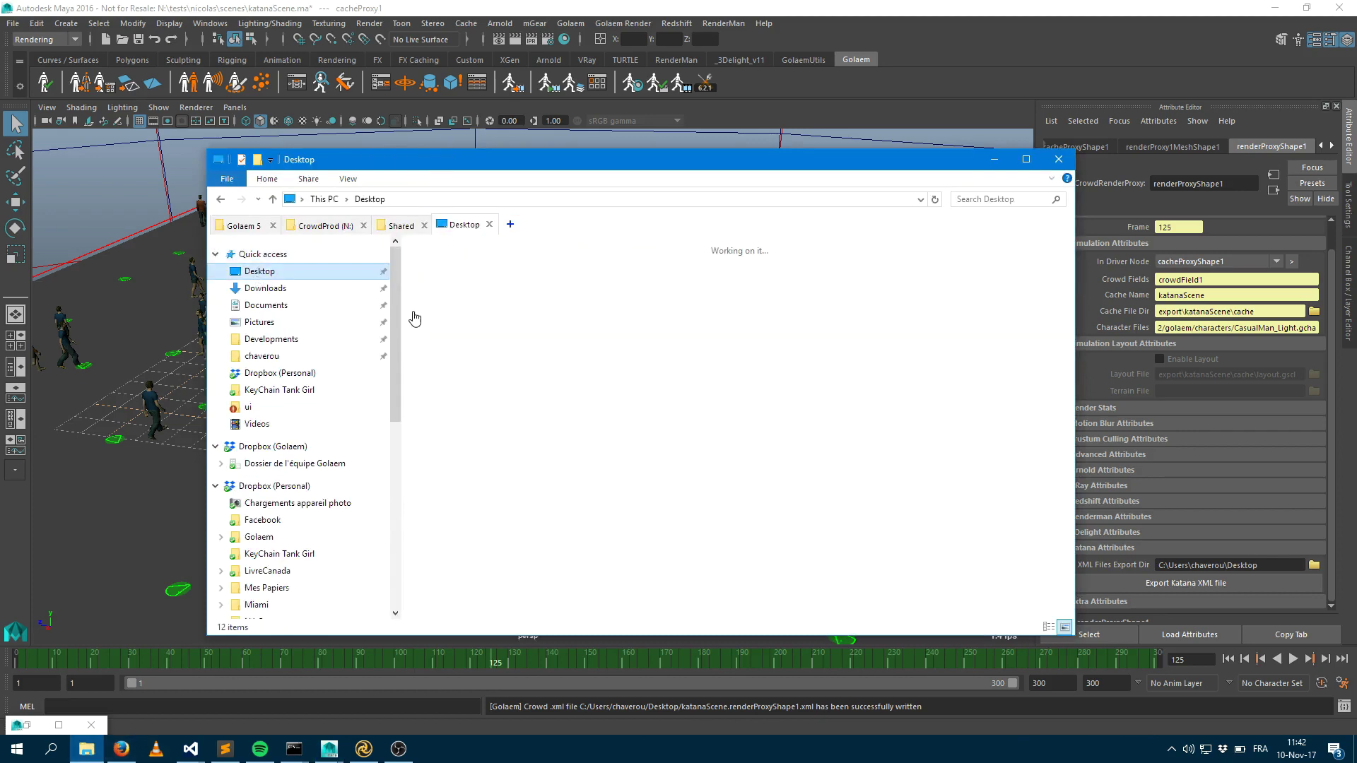
right_click(548, 395)
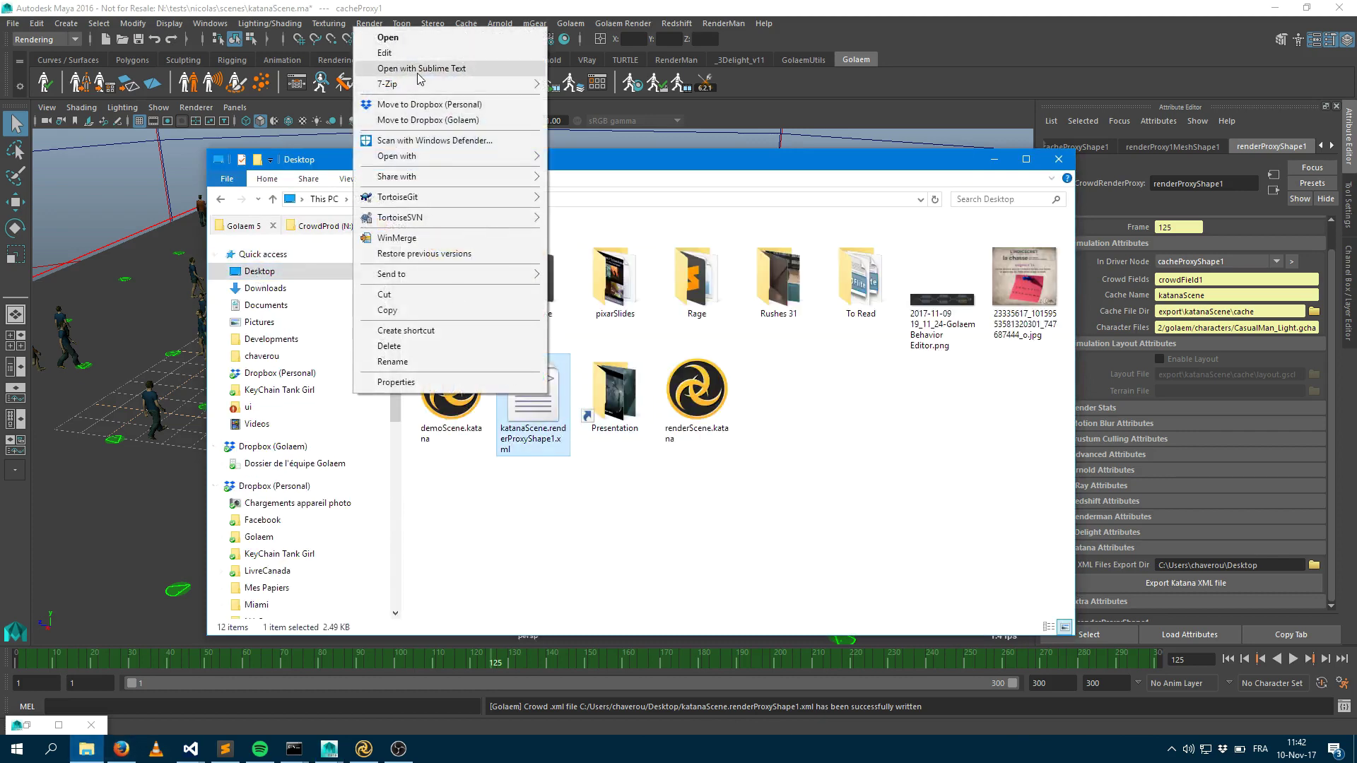
click(403, 63)
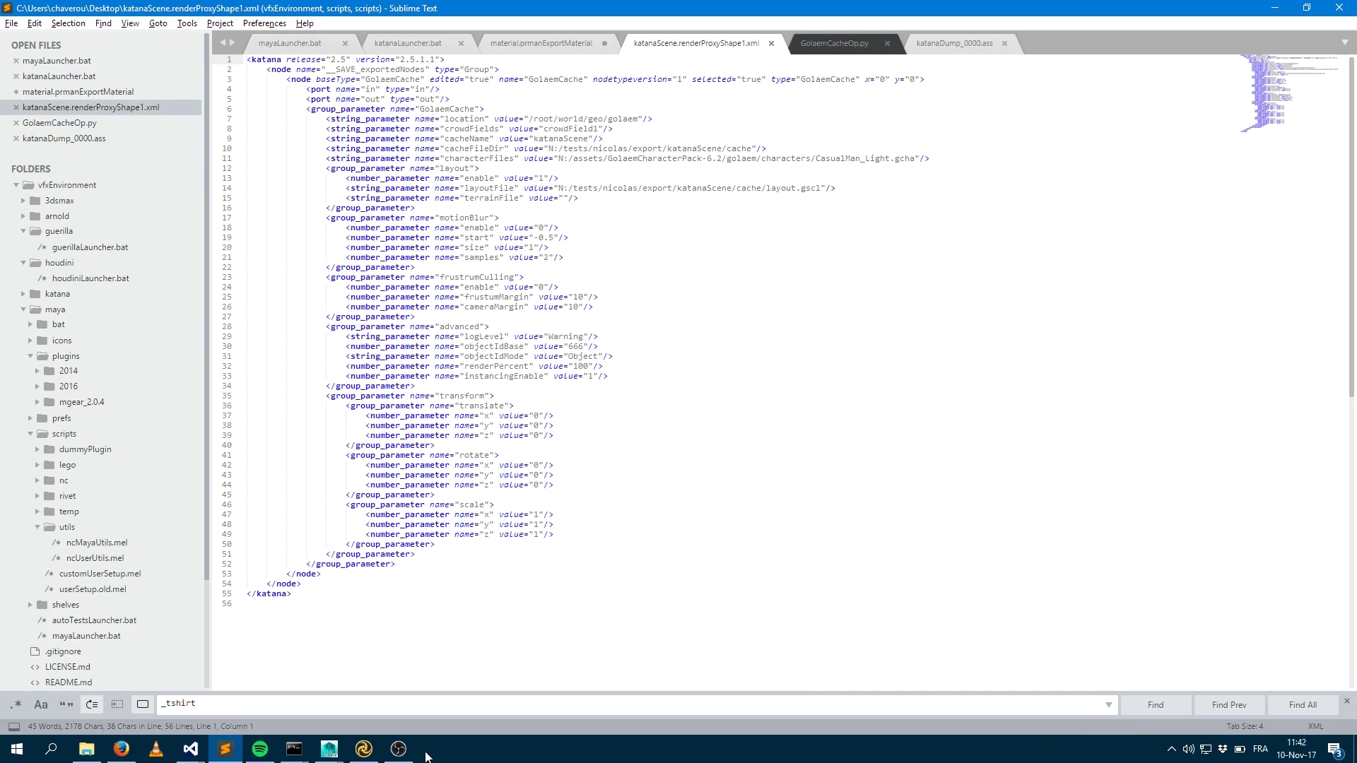
click(364, 748)
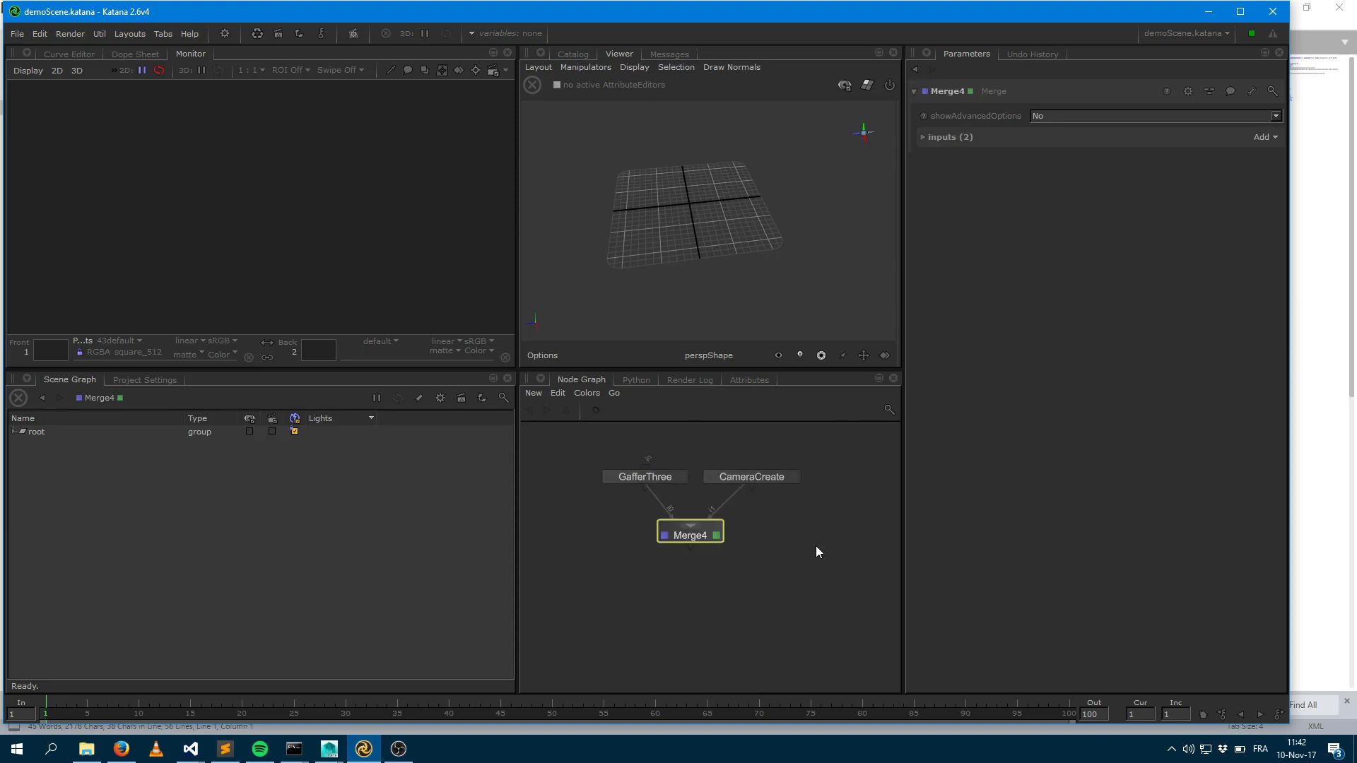
Step: Create a GolaemCache node, connect it into Merge4, and line it up beside CameraCreate
middle_drag(811, 516, 762, 524)
key(Tab)
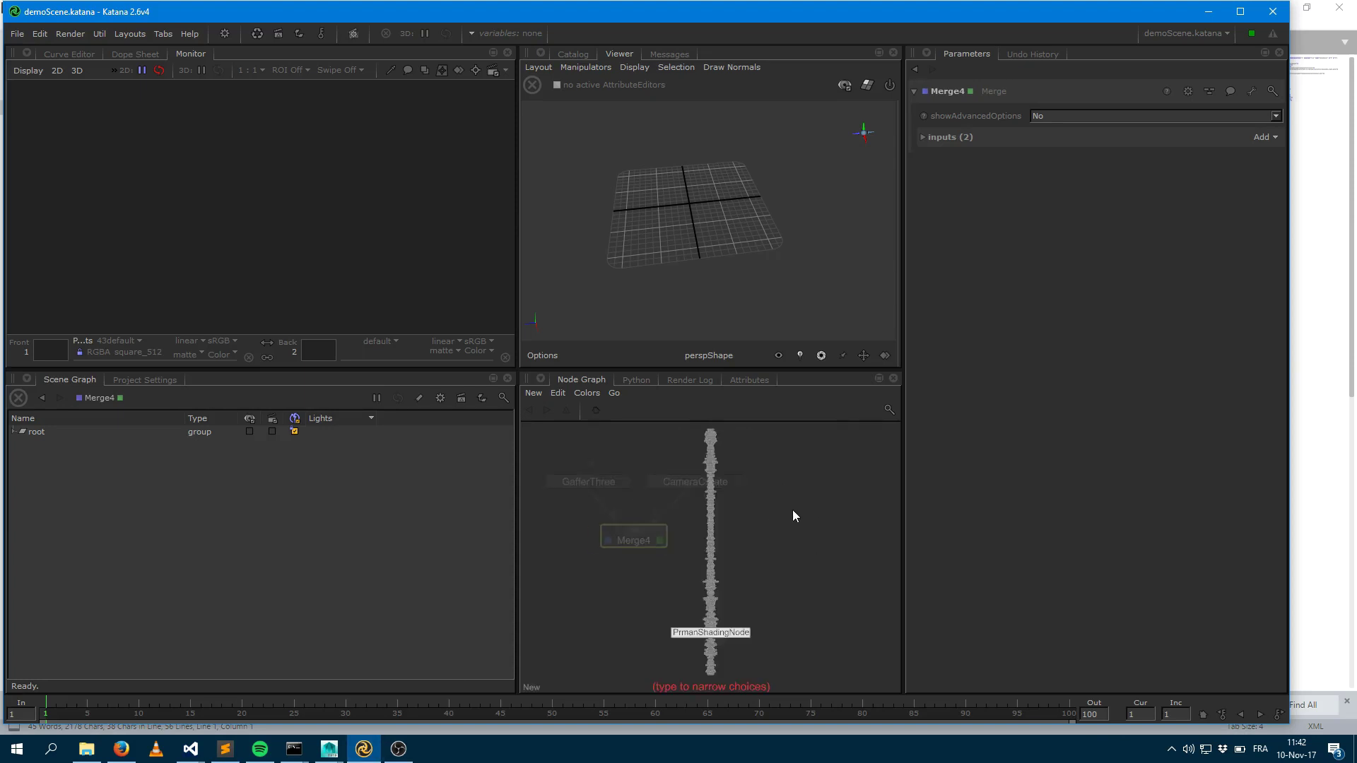
text(golae)
key(Return)
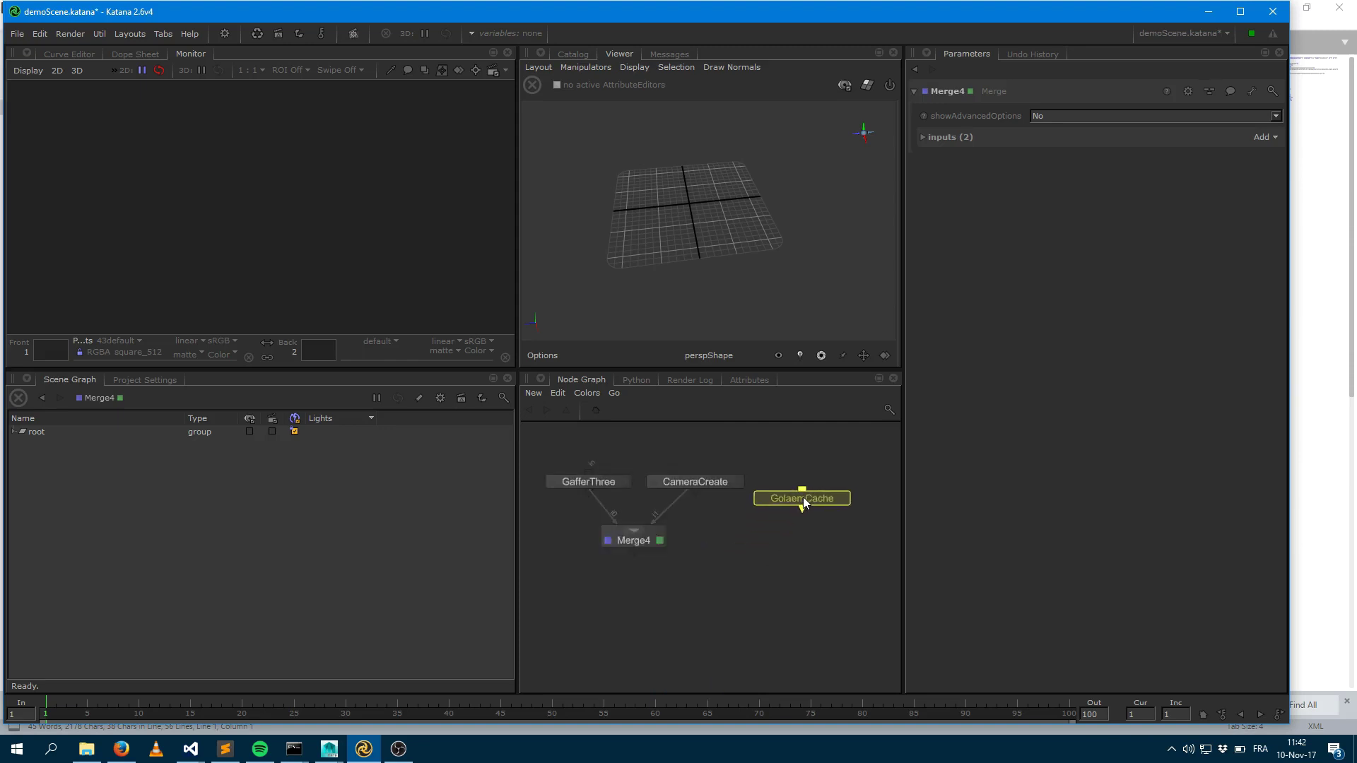
click(799, 502)
click(636, 540)
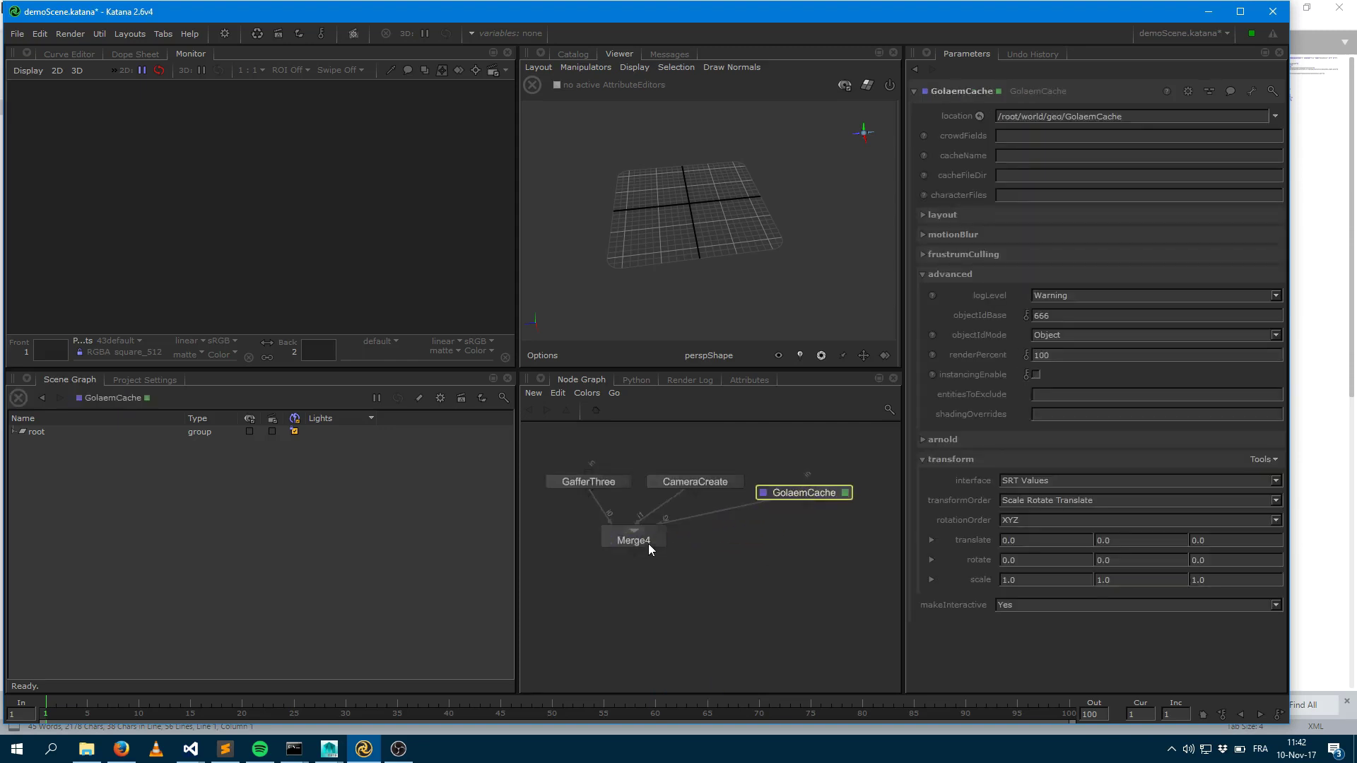
drag(647, 545, 729, 571)
drag(813, 494, 817, 482)
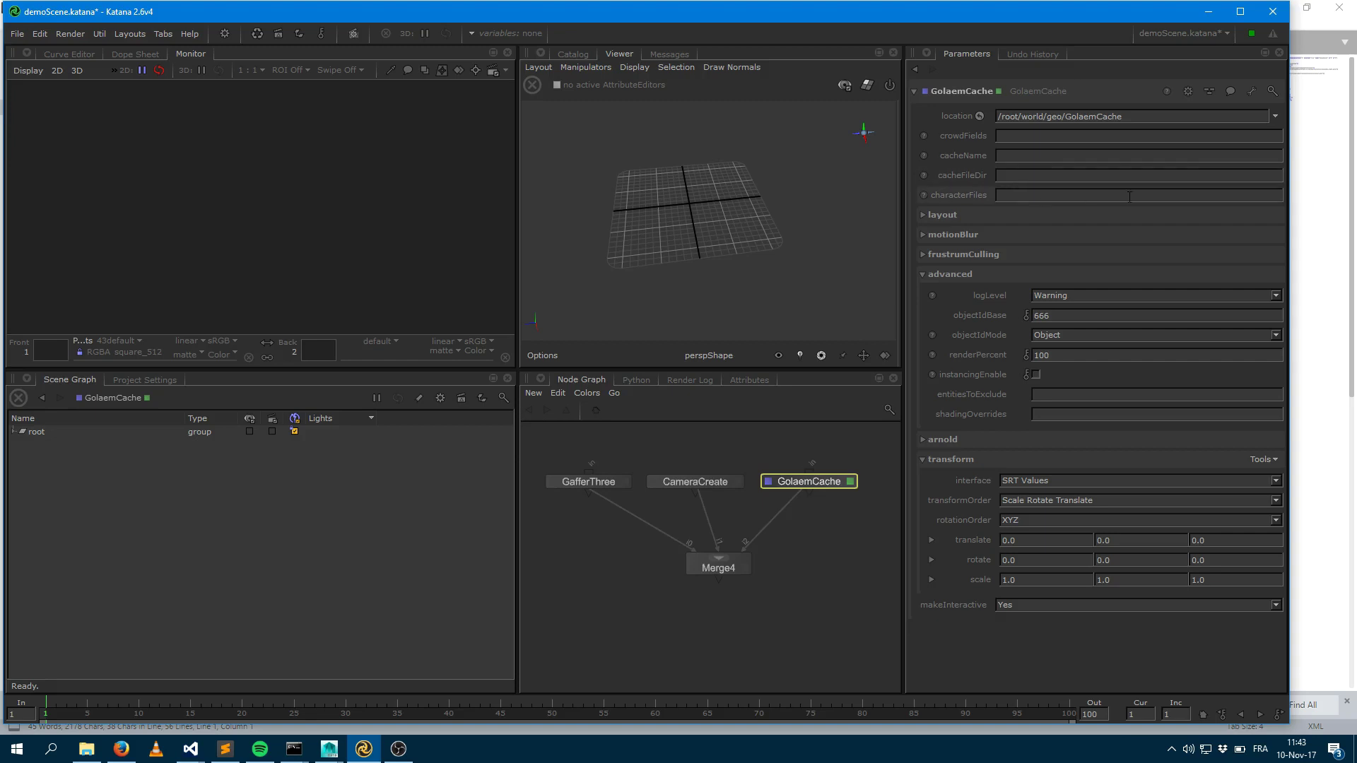
Step: Fill GolaemCache from katanaScene.renderProxyShape1.xml and collapse its advanced settings group
click(1187, 92)
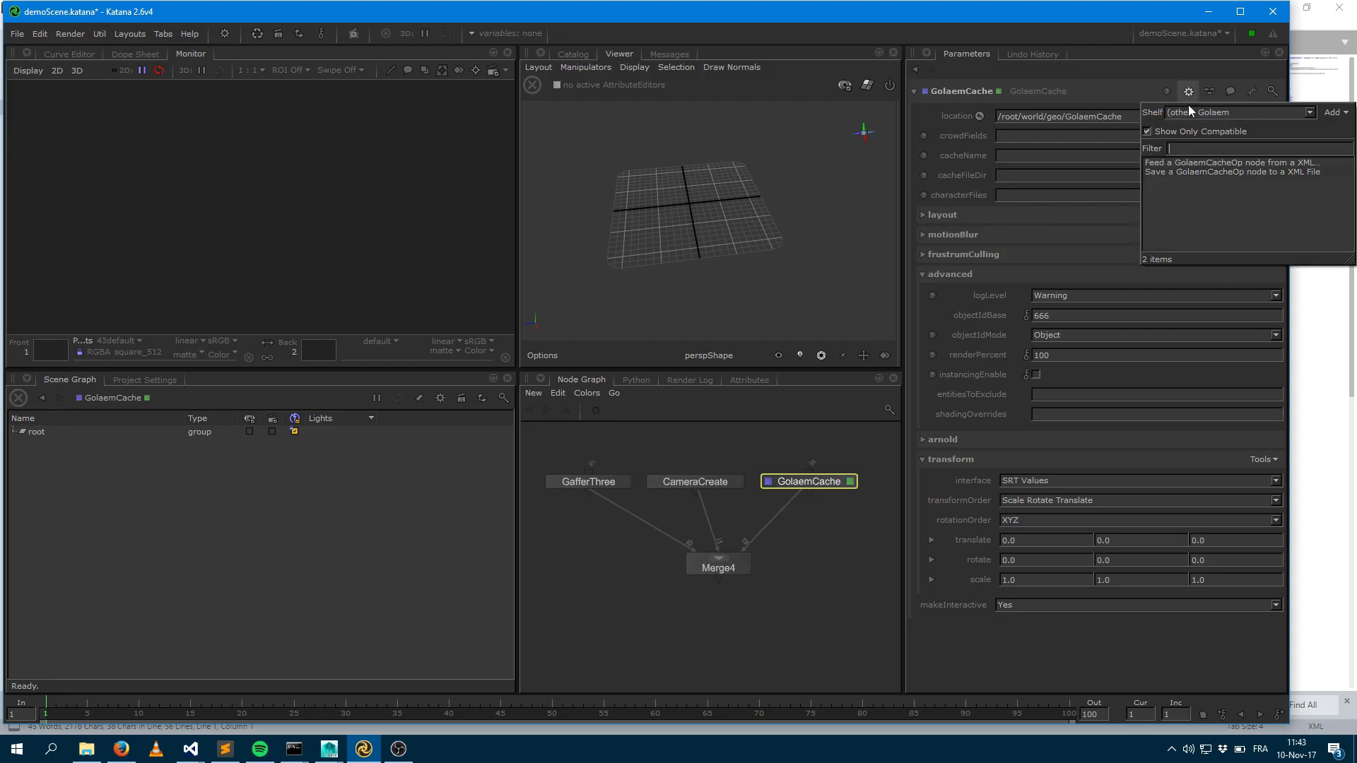
click(1182, 163)
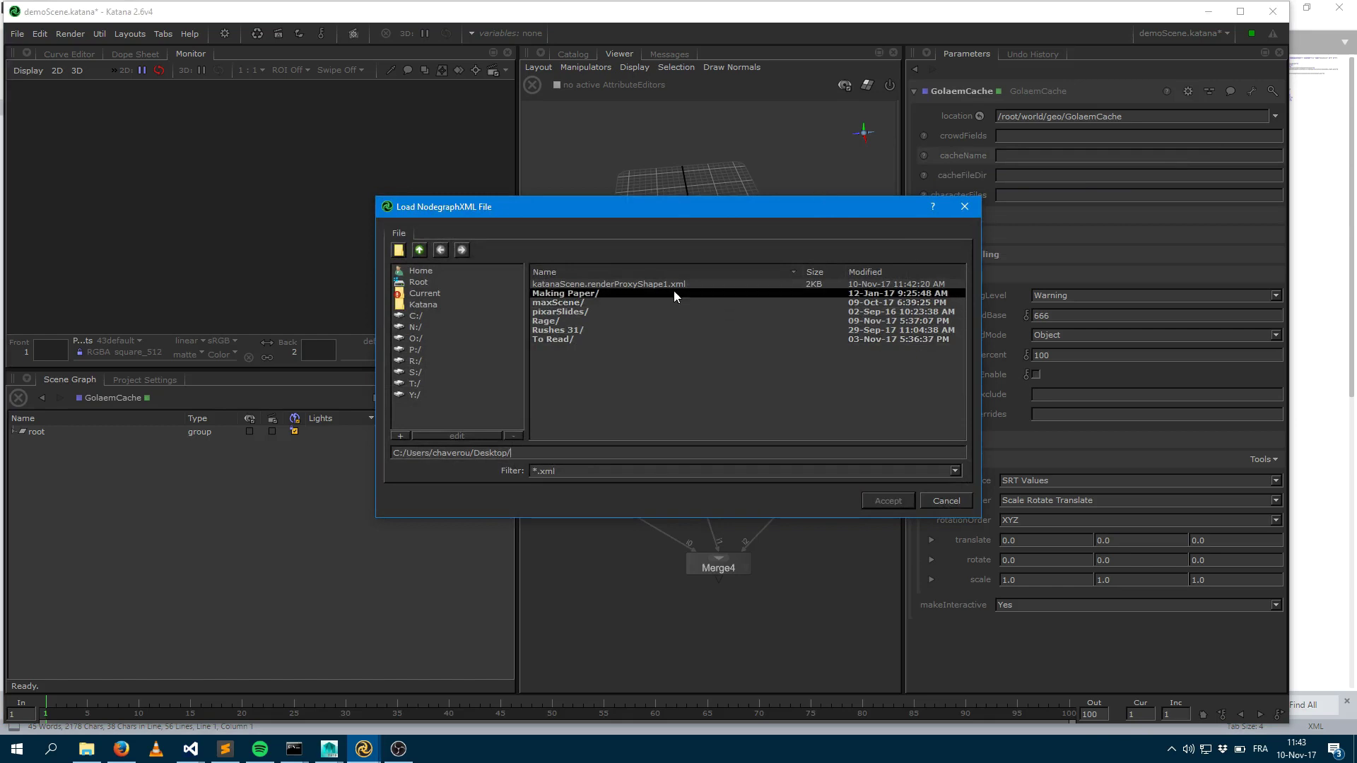
double_click(647, 284)
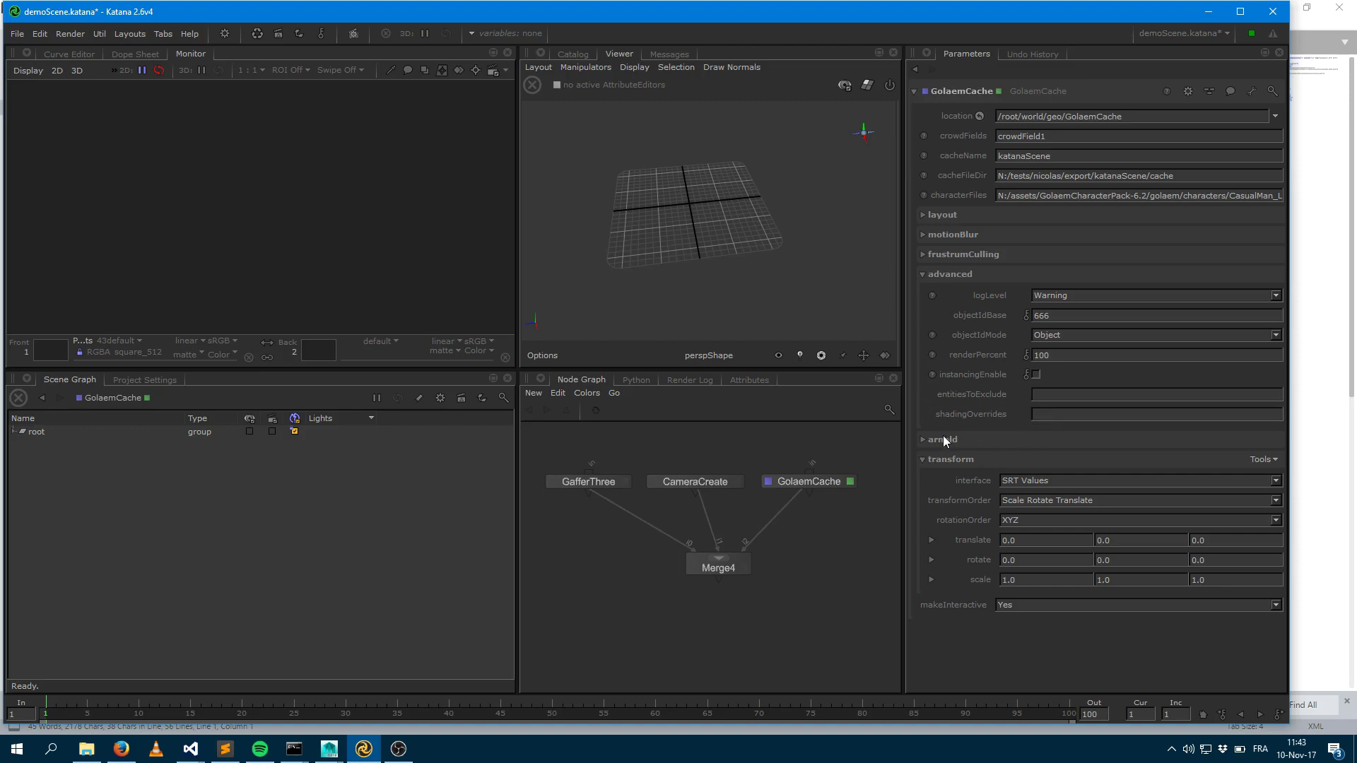
click(922, 274)
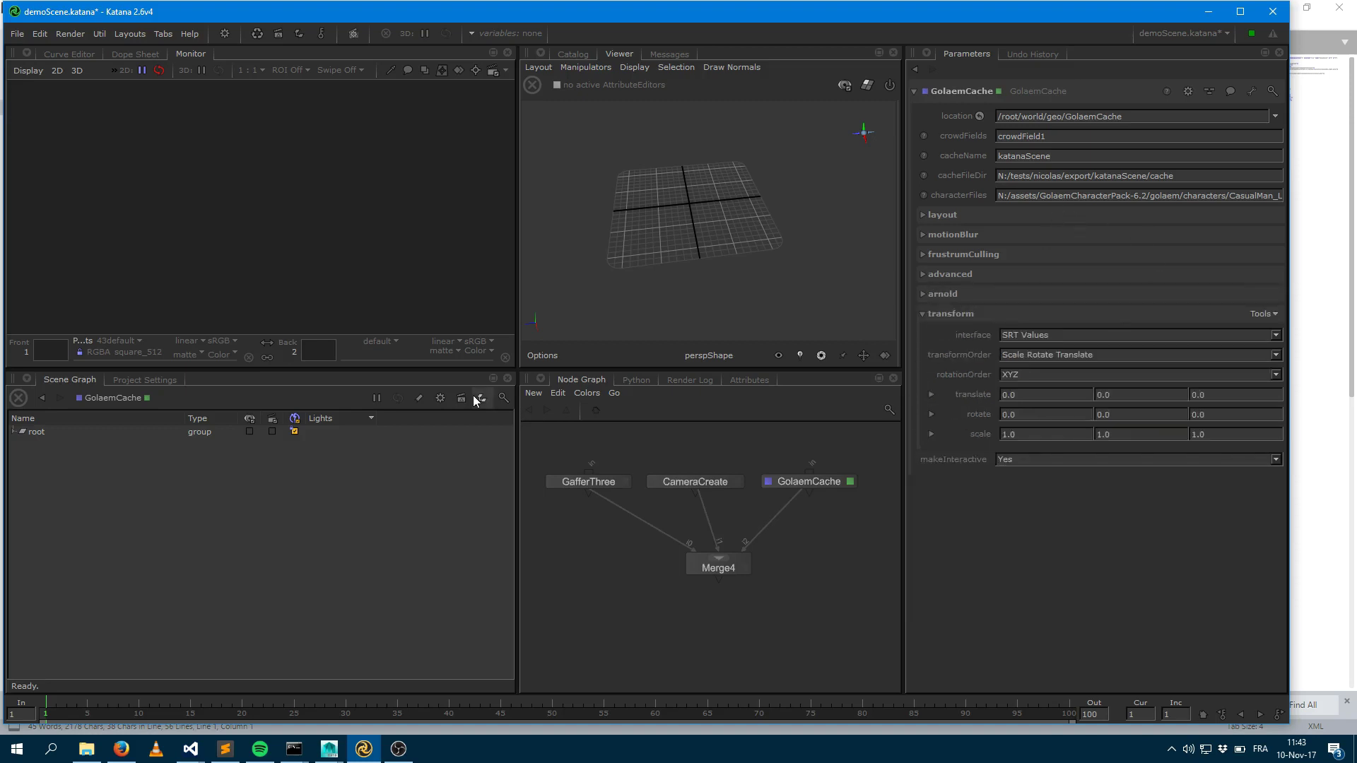
Step: Expand root > world > geo in the Scene Graph, then select and expand GolaemCache
click(13, 432)
click(22, 443)
click(31, 455)
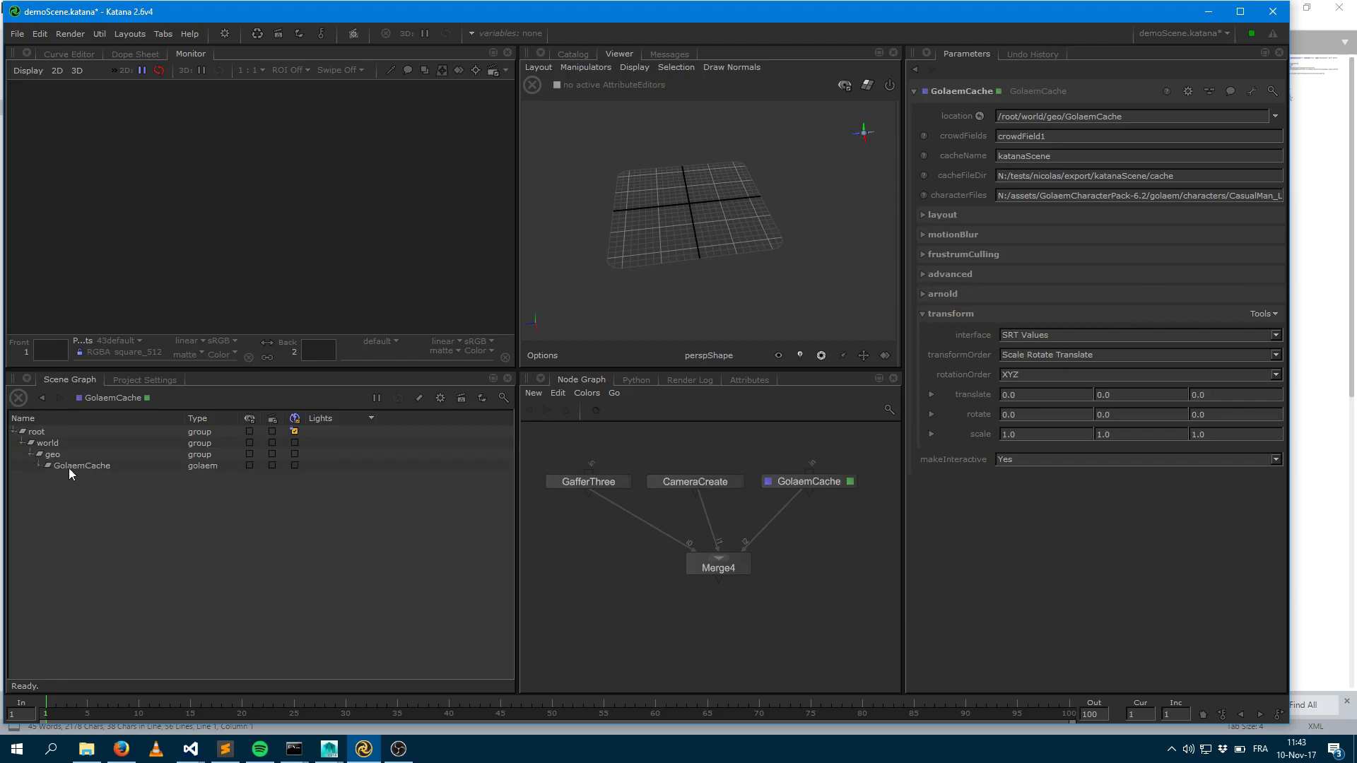
click(71, 466)
click(38, 465)
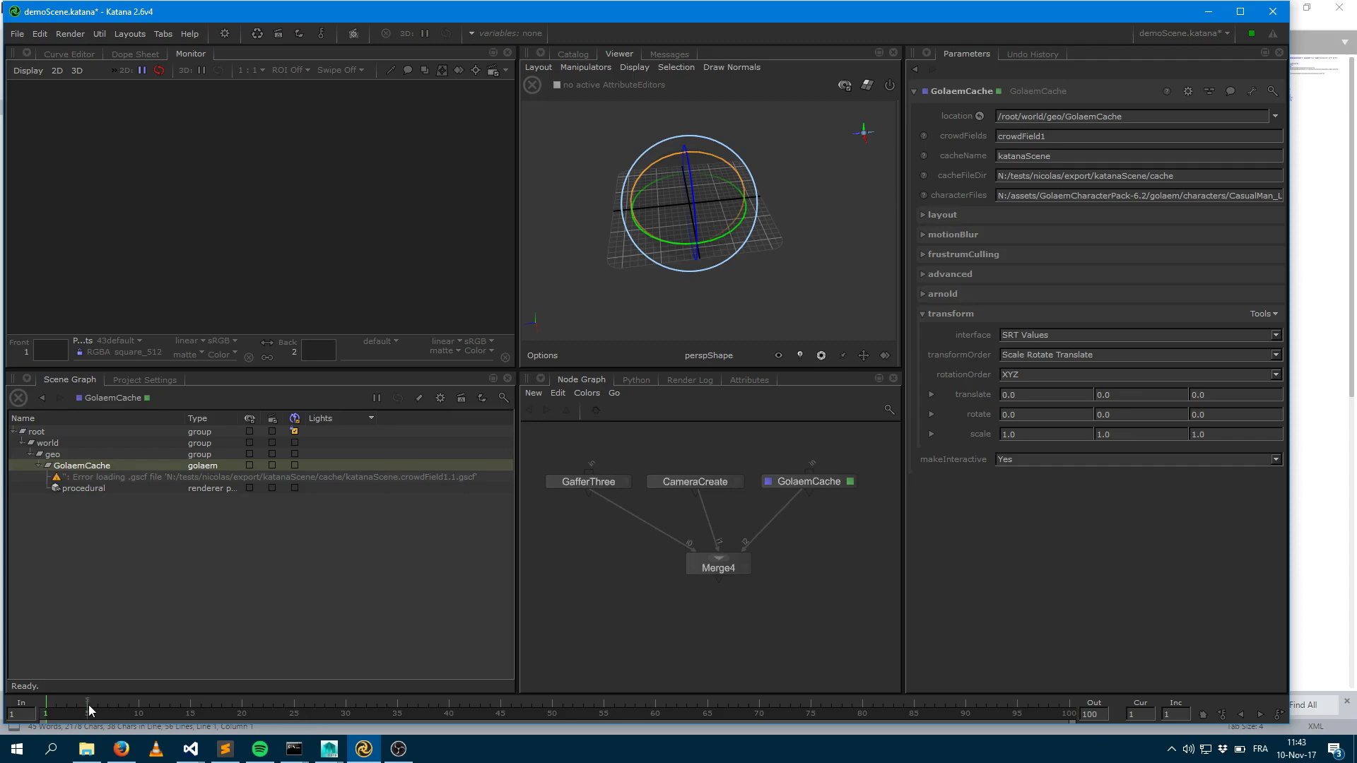
Step: Move to frame 18 to load the crowd and rotate it to about -4.08 degrees in Y
drag(87, 705, 221, 706)
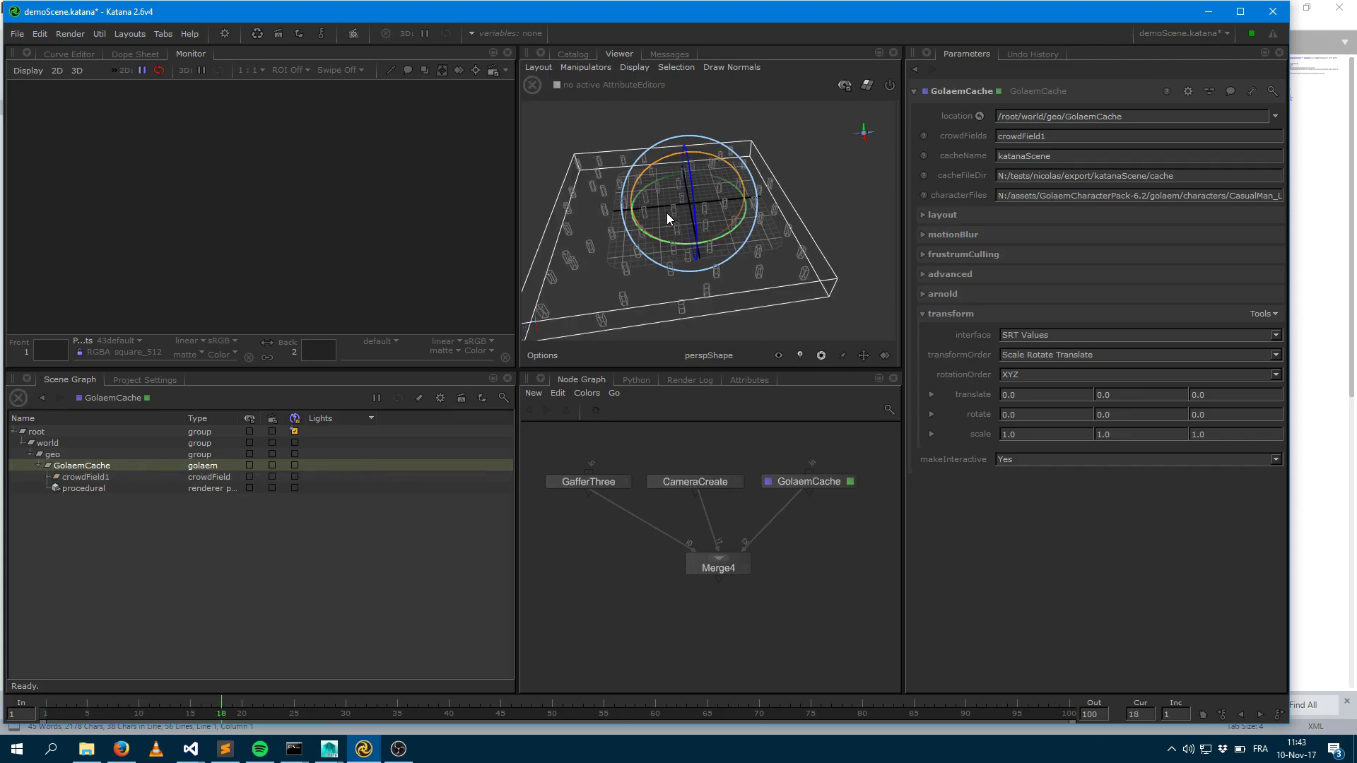
alt+drag(667, 214, 749, 192)
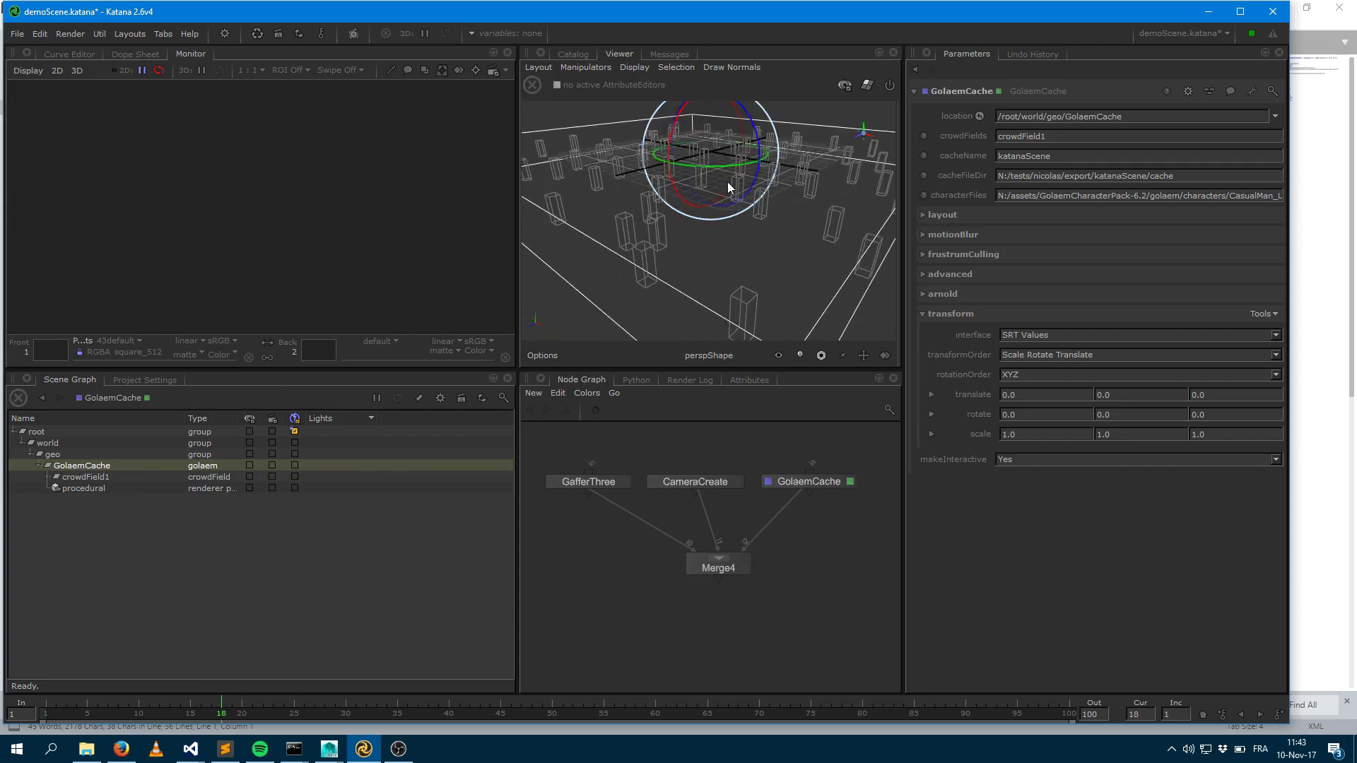
drag(716, 163, 707, 176)
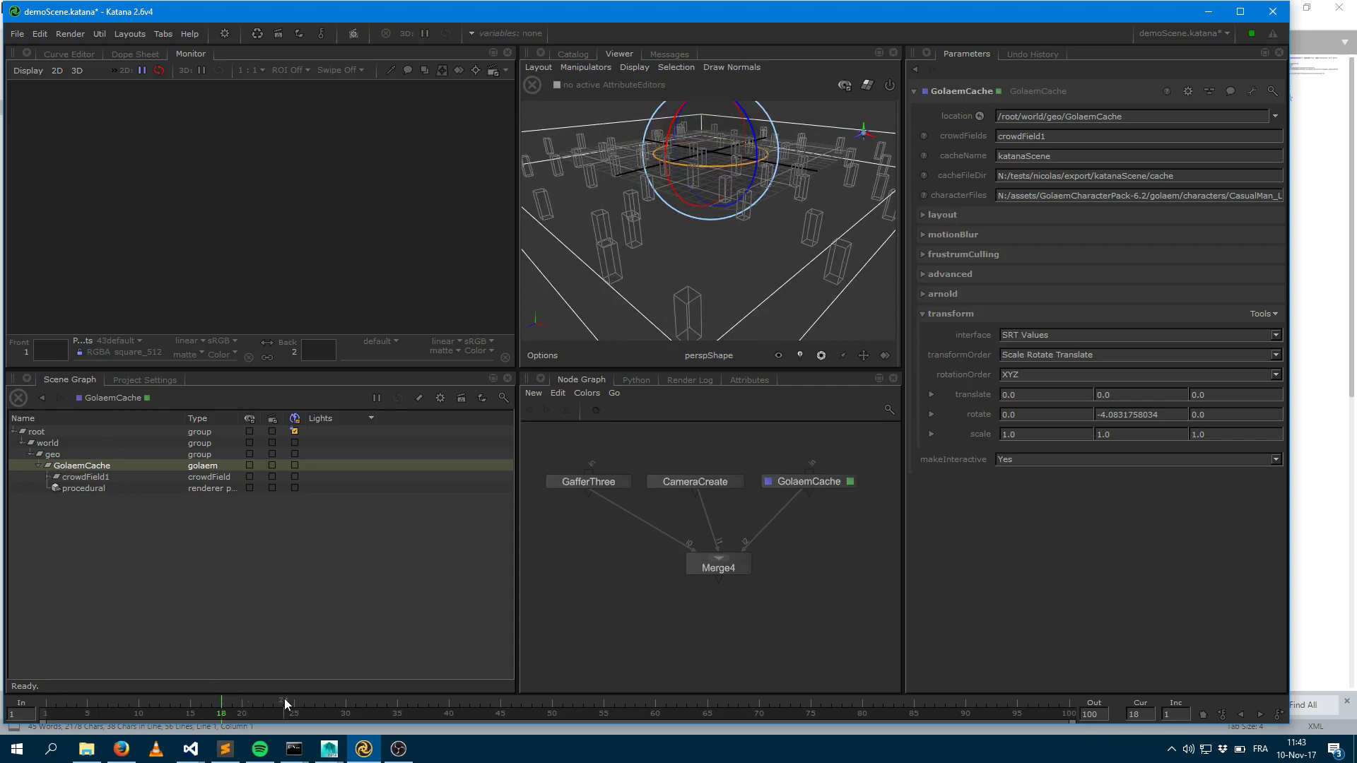
click(83, 477)
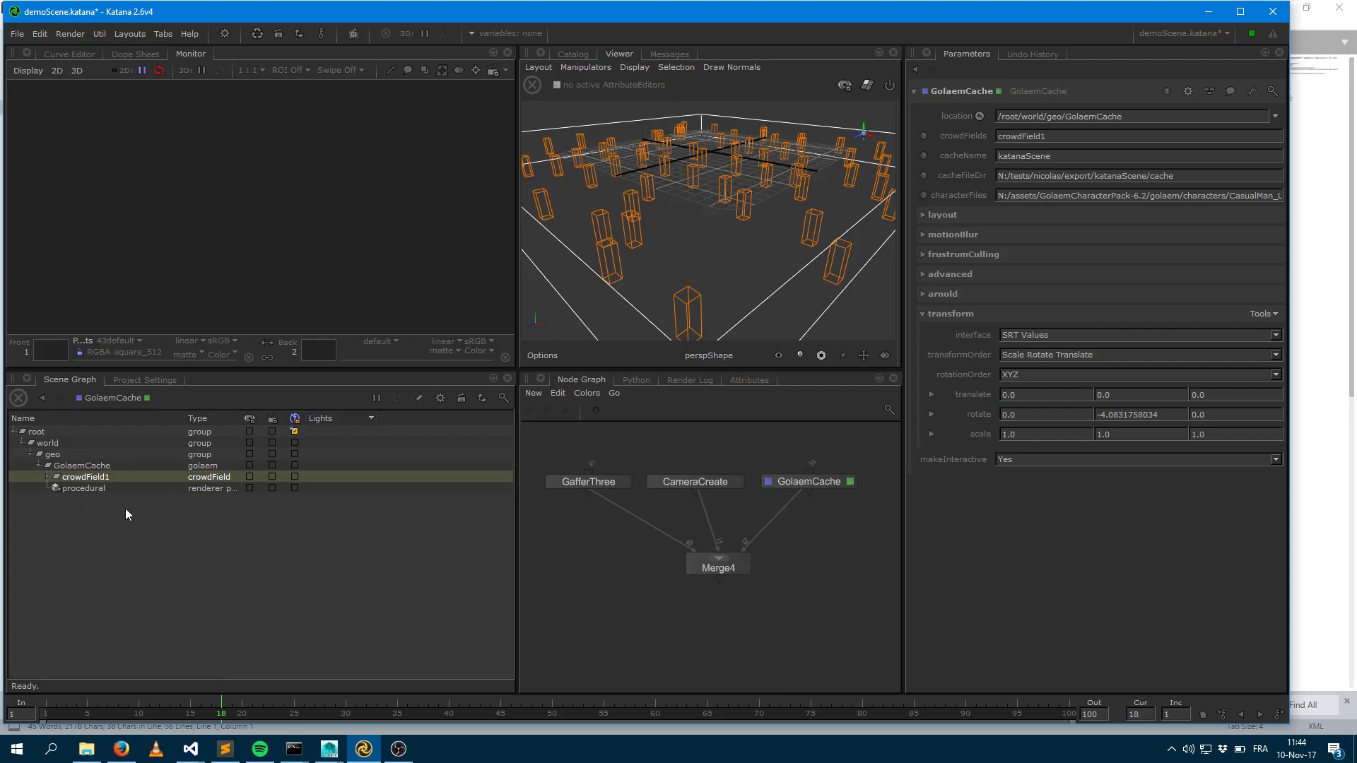
click(48, 478)
scroll(128, 546, down, 2)
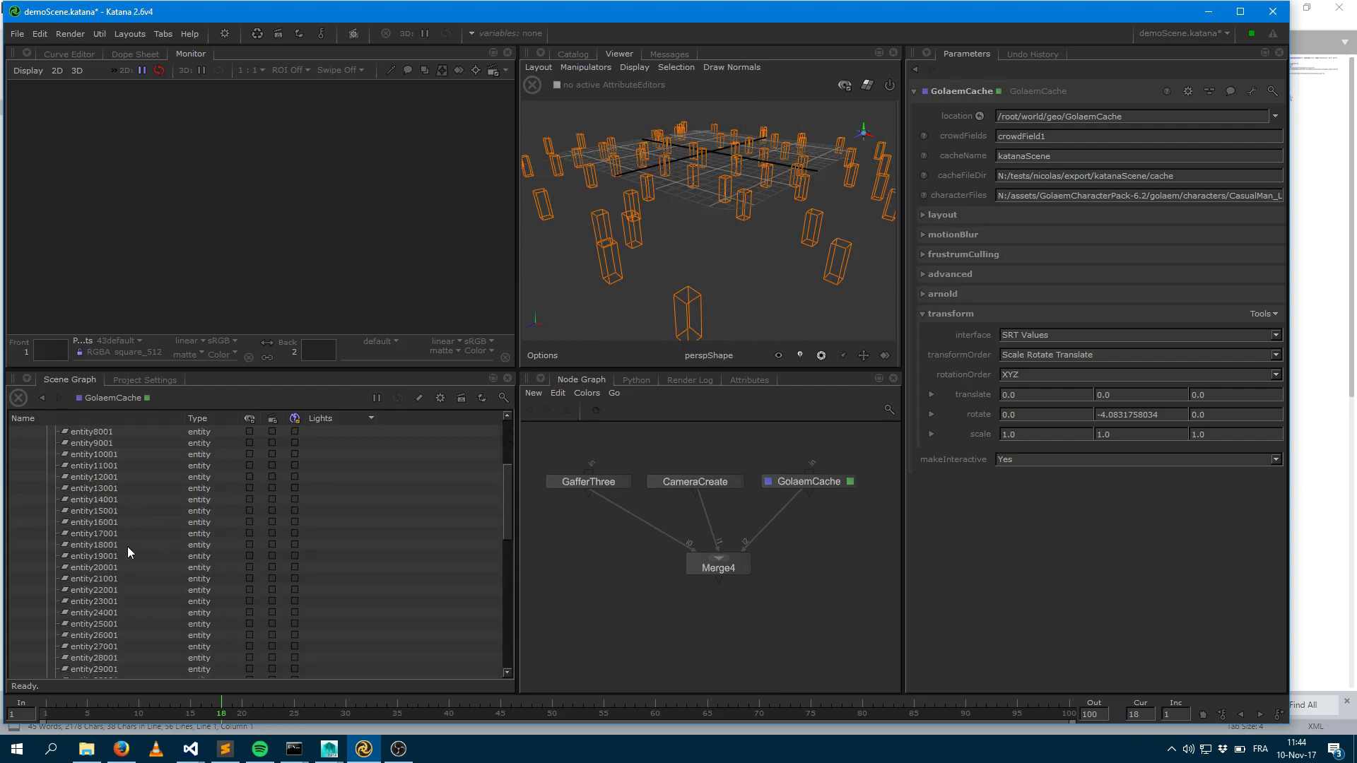
scroll(129, 550, up, 2)
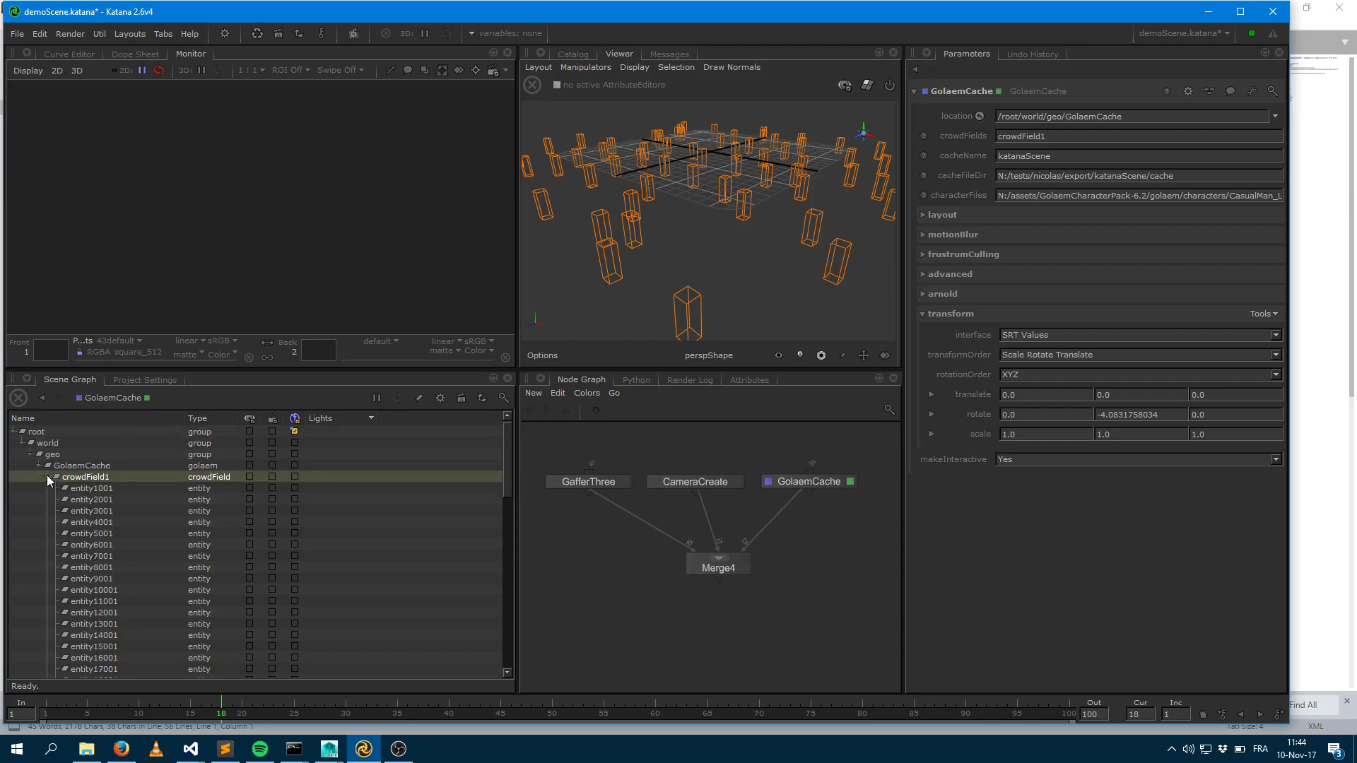
click(47, 477)
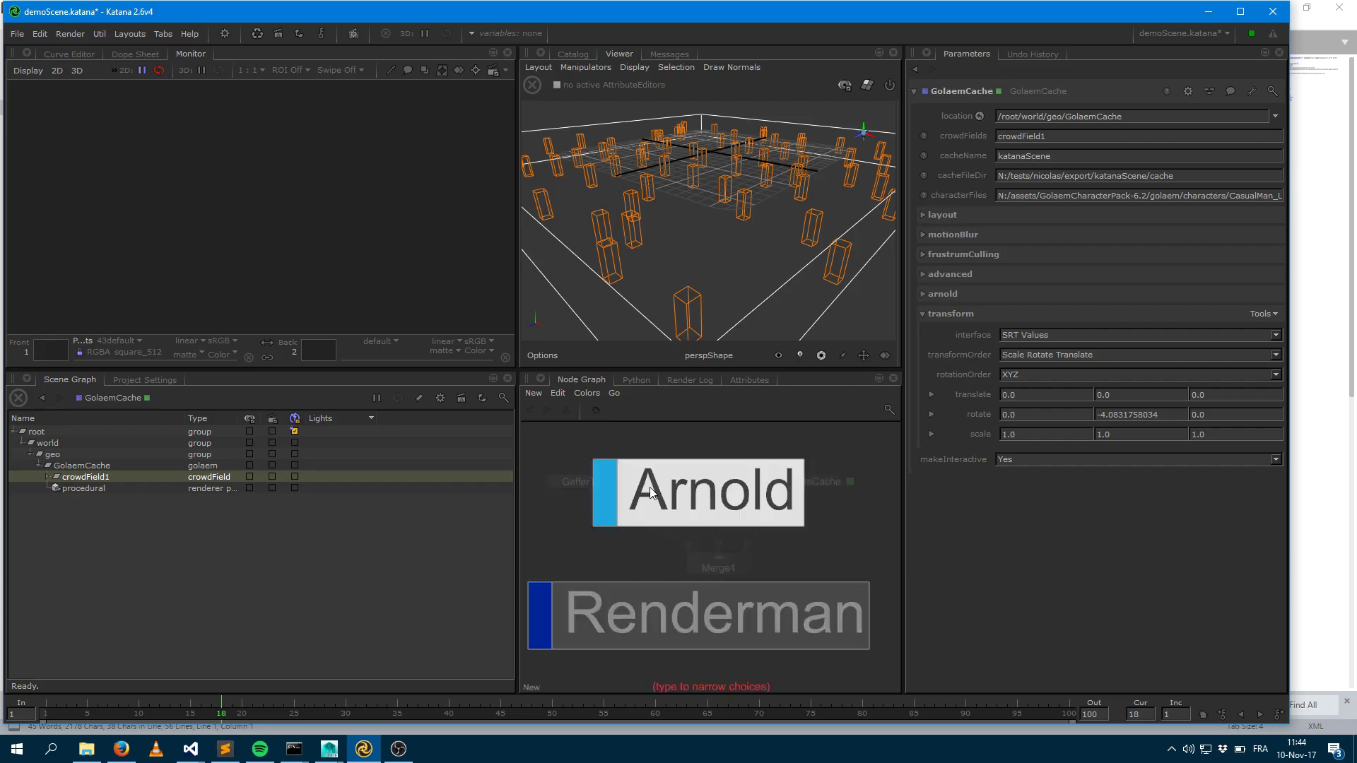
Step: Make Merge4 the viewed node and preview render it with Arnold at frame 18
click(70, 34)
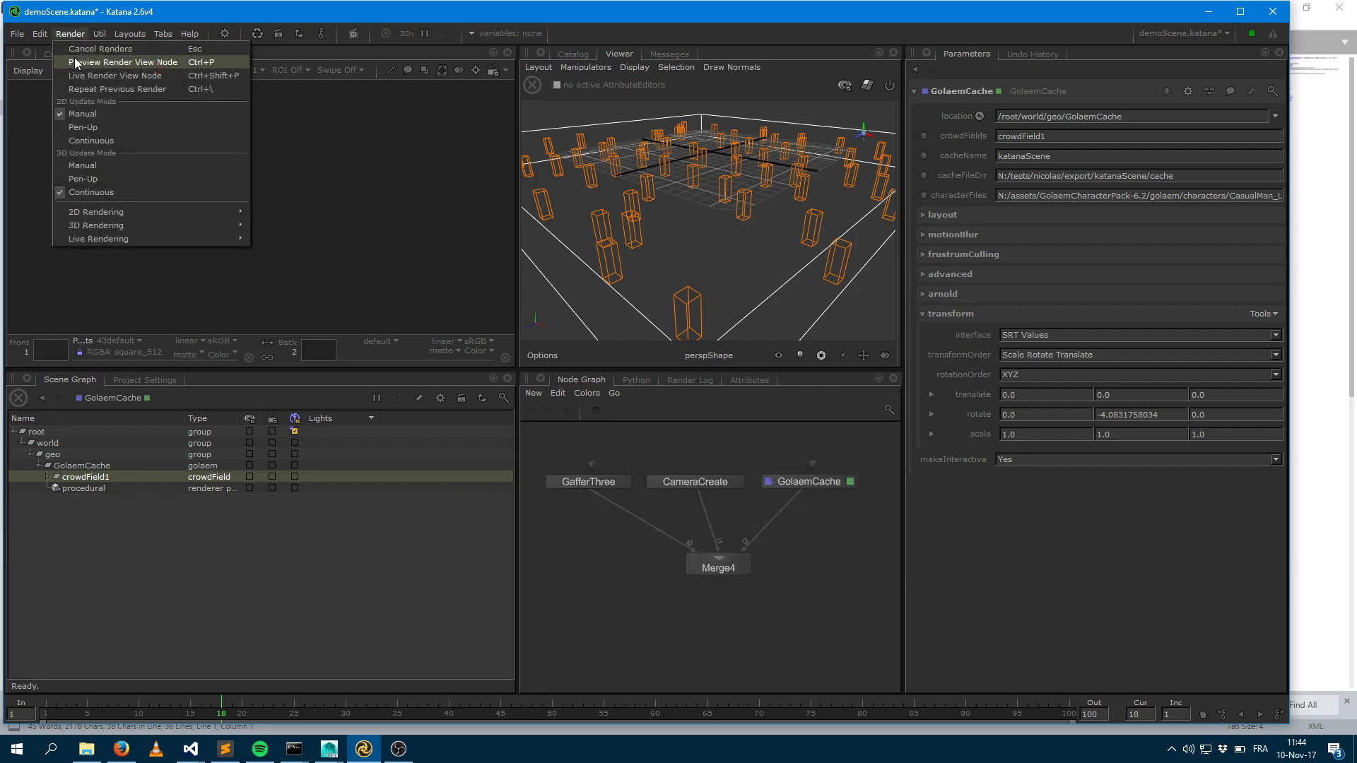
click(106, 57)
click(691, 567)
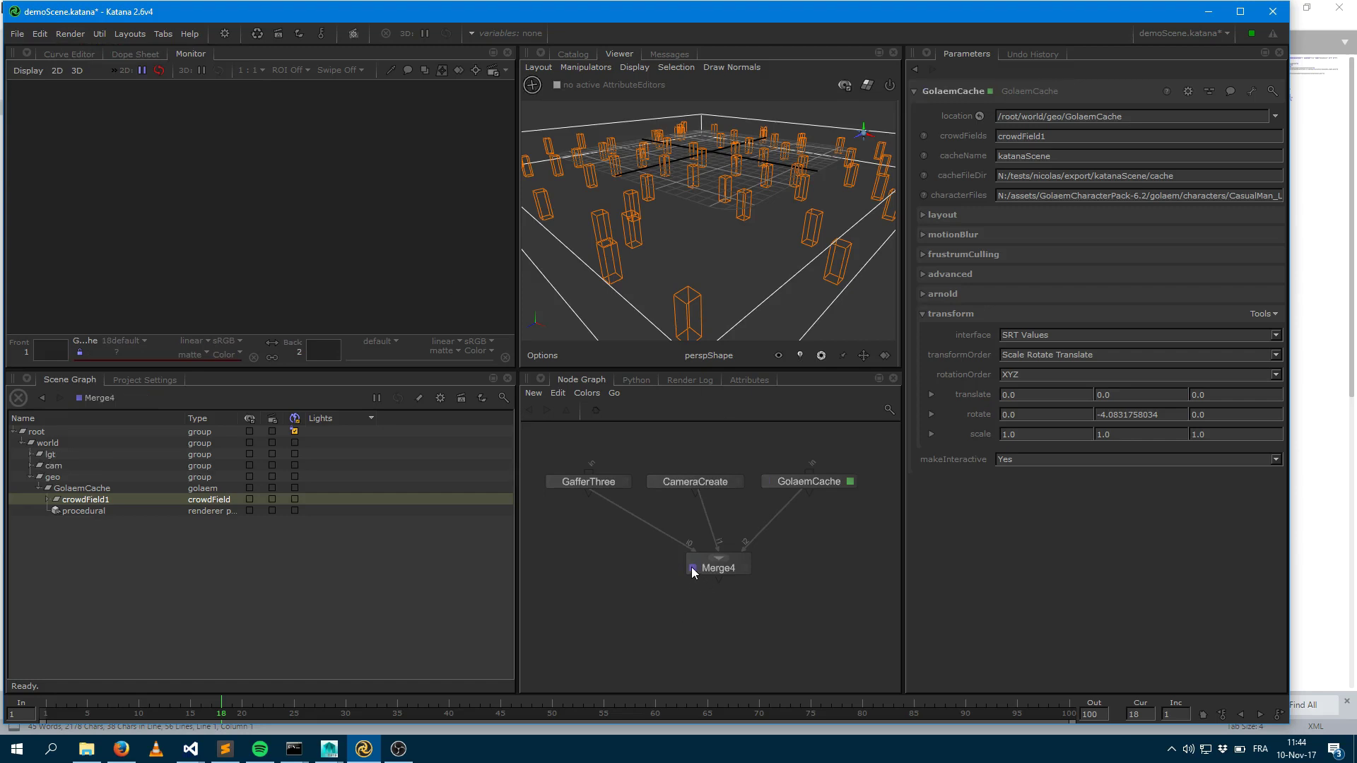
click(76, 34)
click(76, 61)
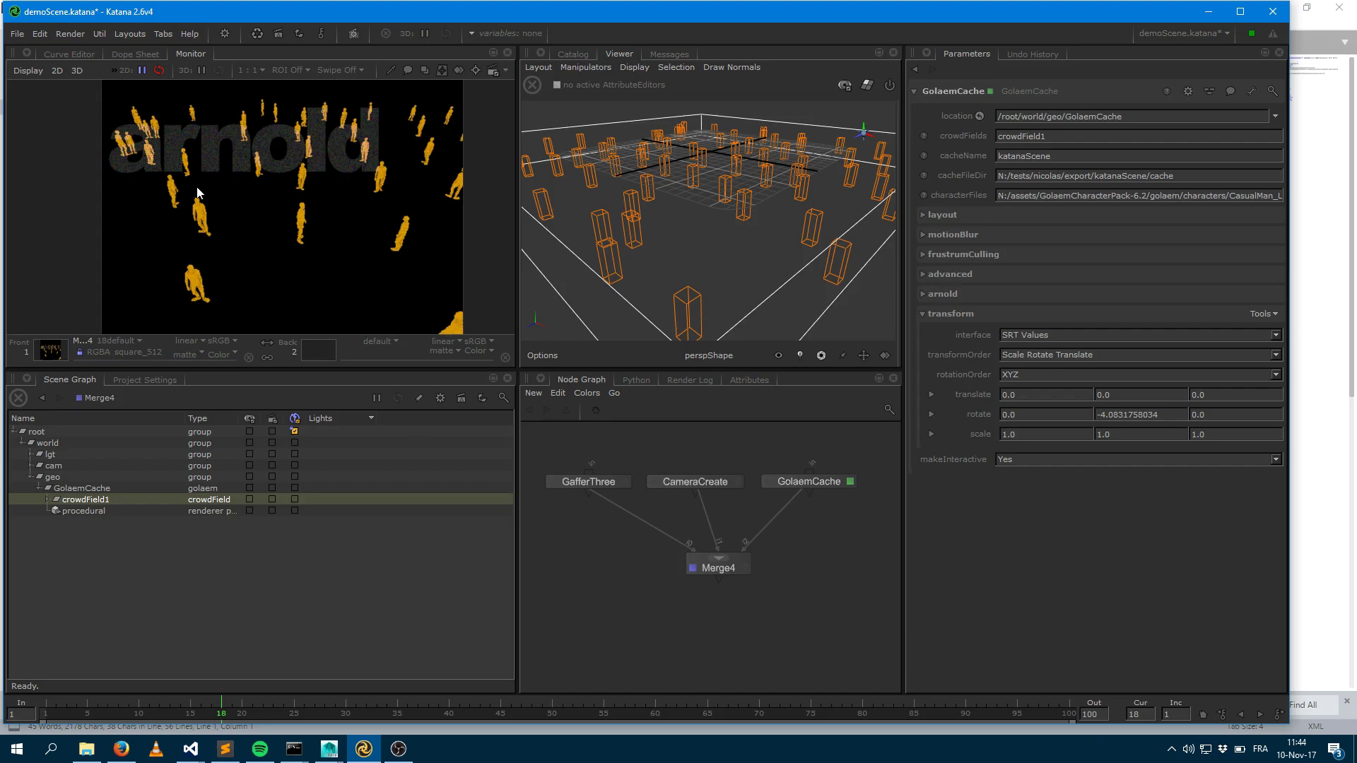
Step: Switch the renderer to RenderMan and preview render Merge4 again
key(r)
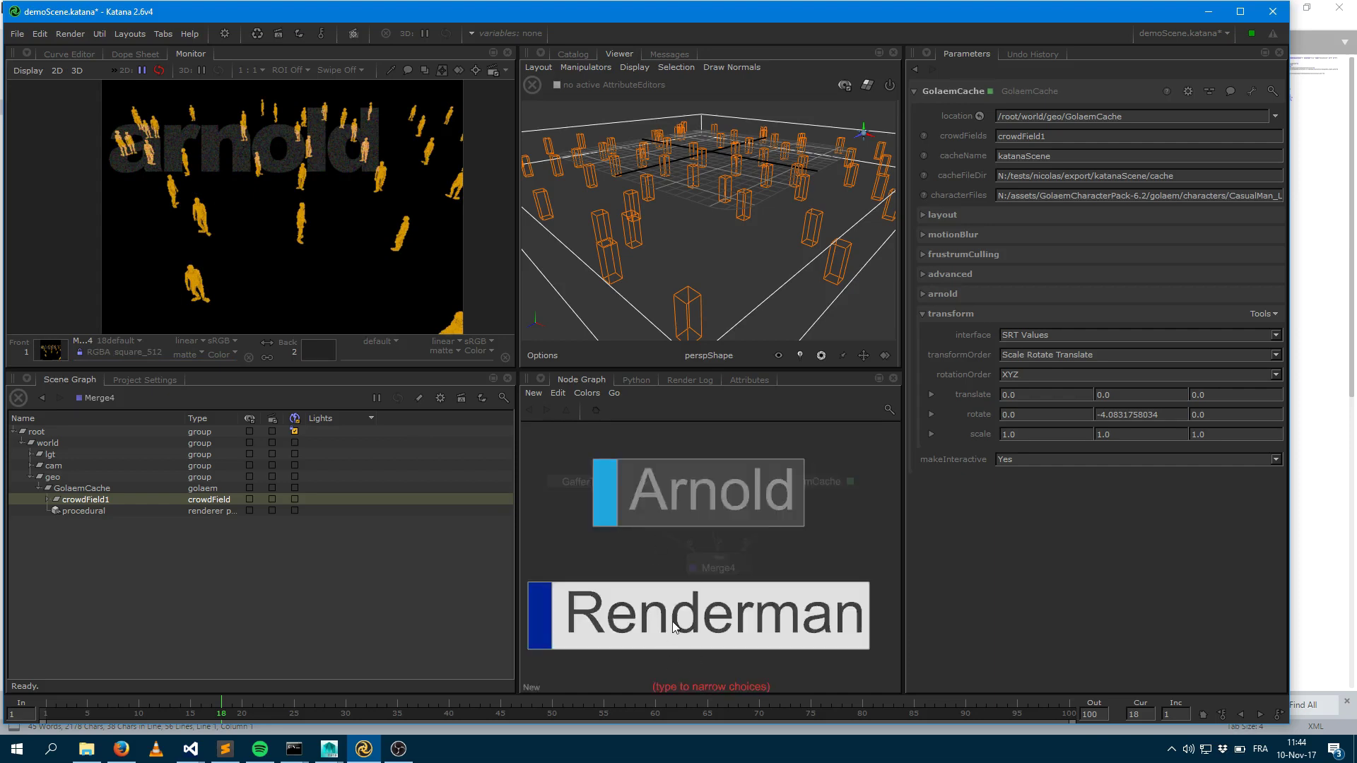
key(Escape)
click(70, 34)
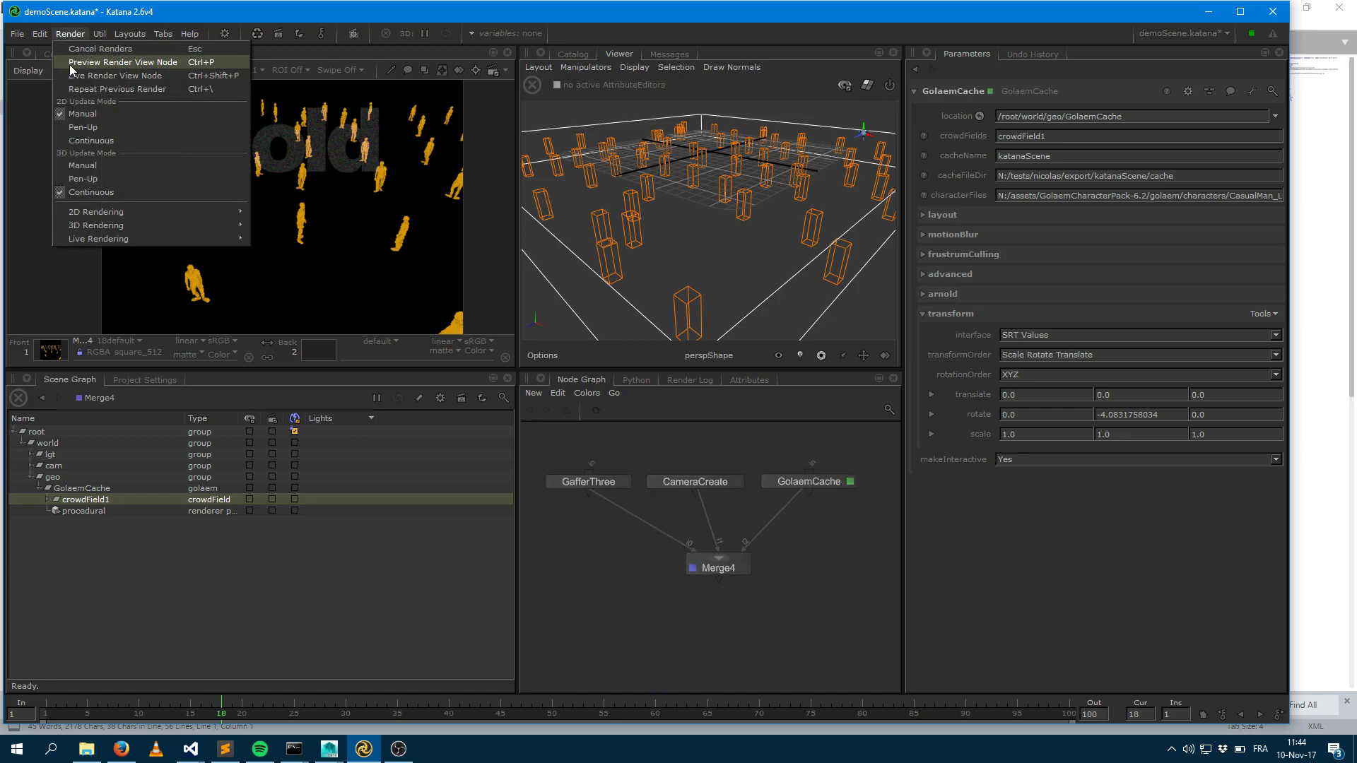
click(70, 63)
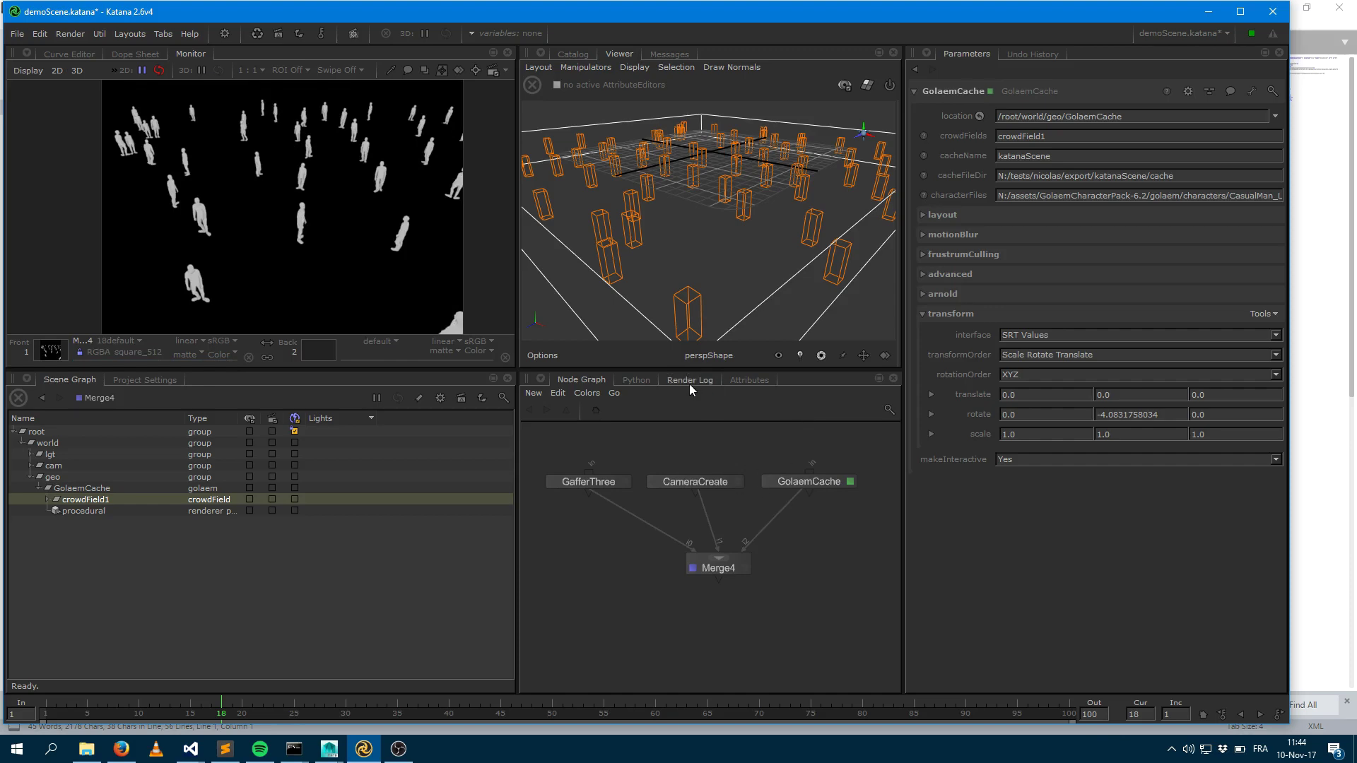
Step: Read the Render Log's errors about unopenable character archives and check the GolaemCache layout settings
click(689, 380)
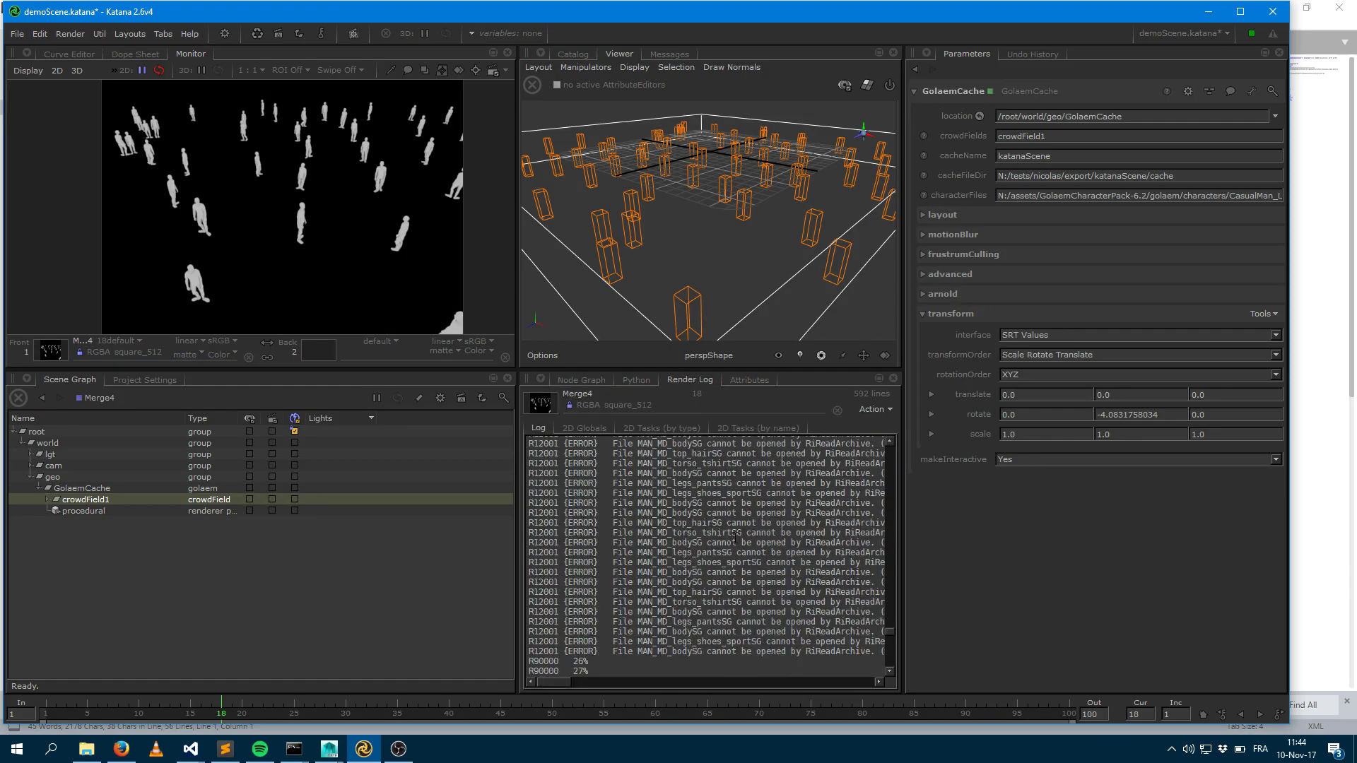
scroll(735, 538, up, 5)
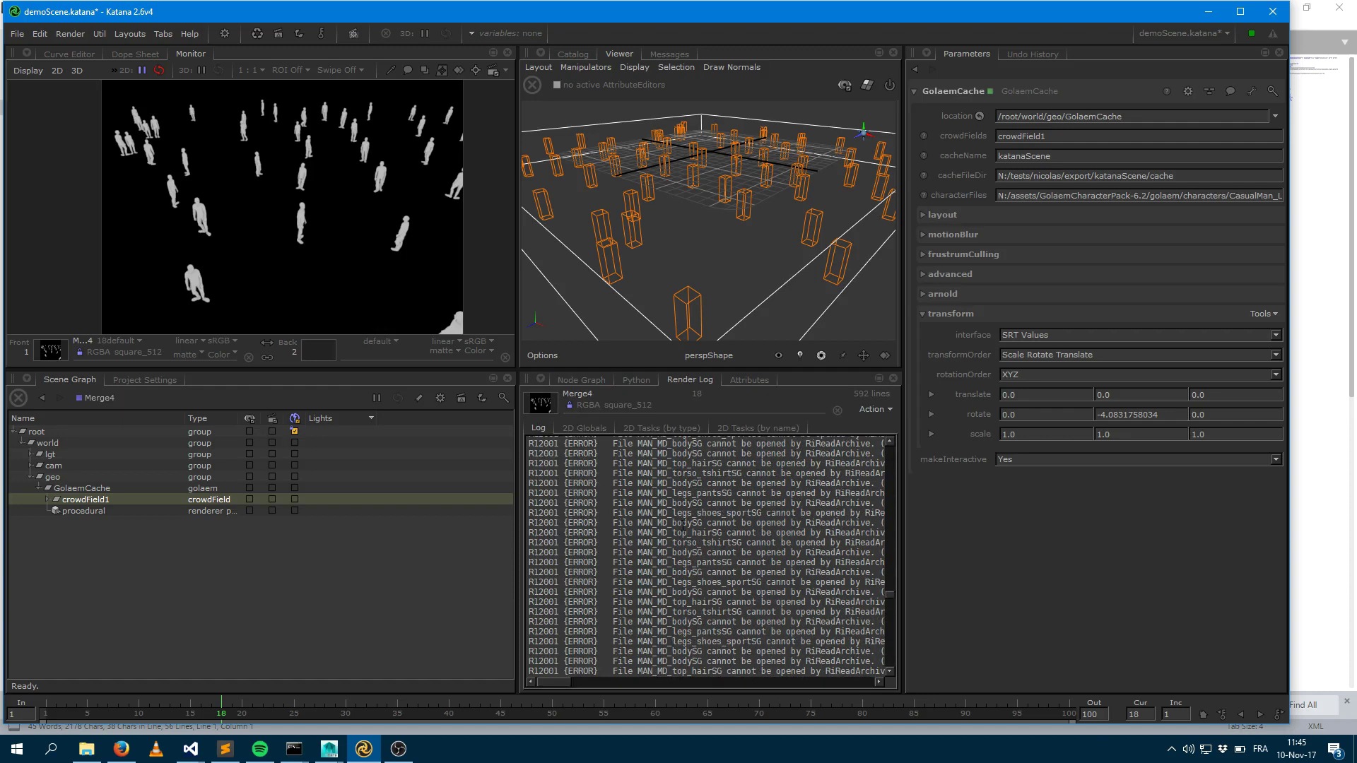
scroll(705, 513, up, 3)
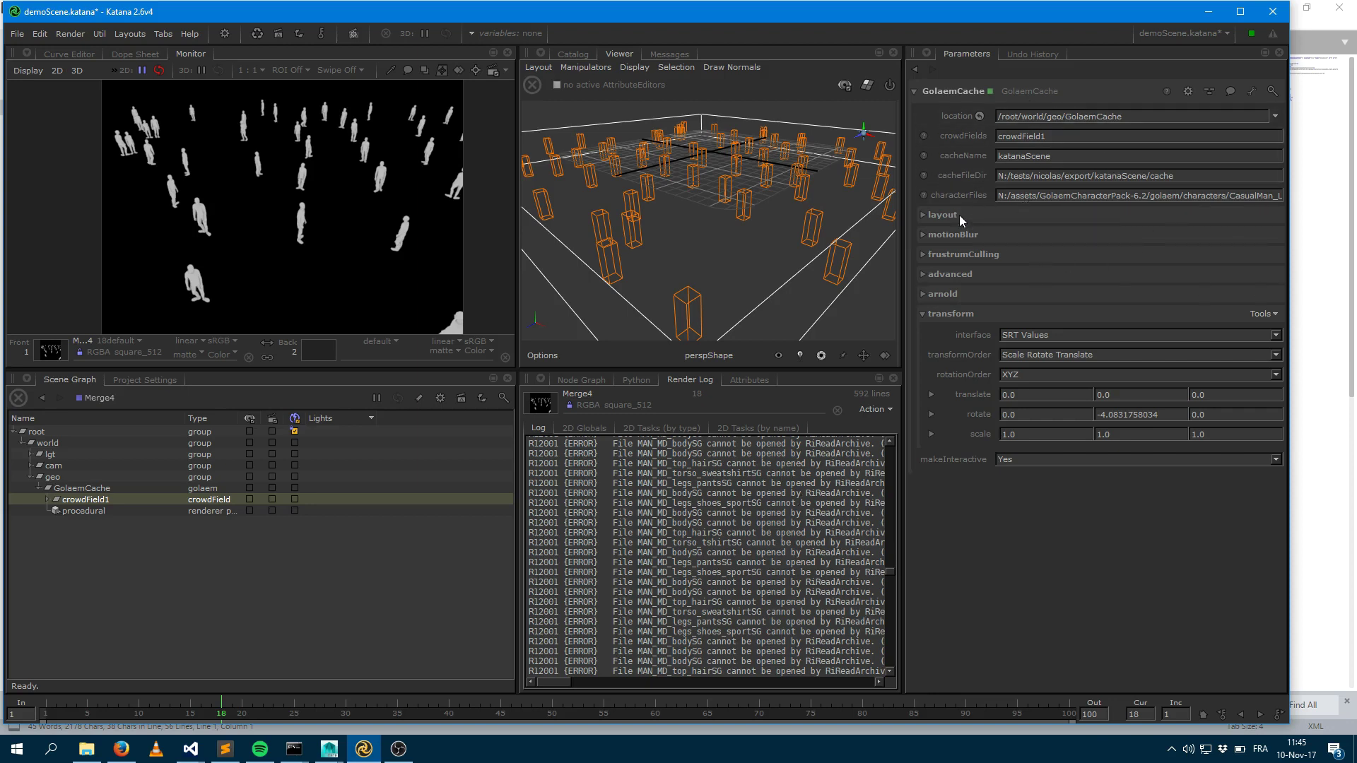
click(924, 215)
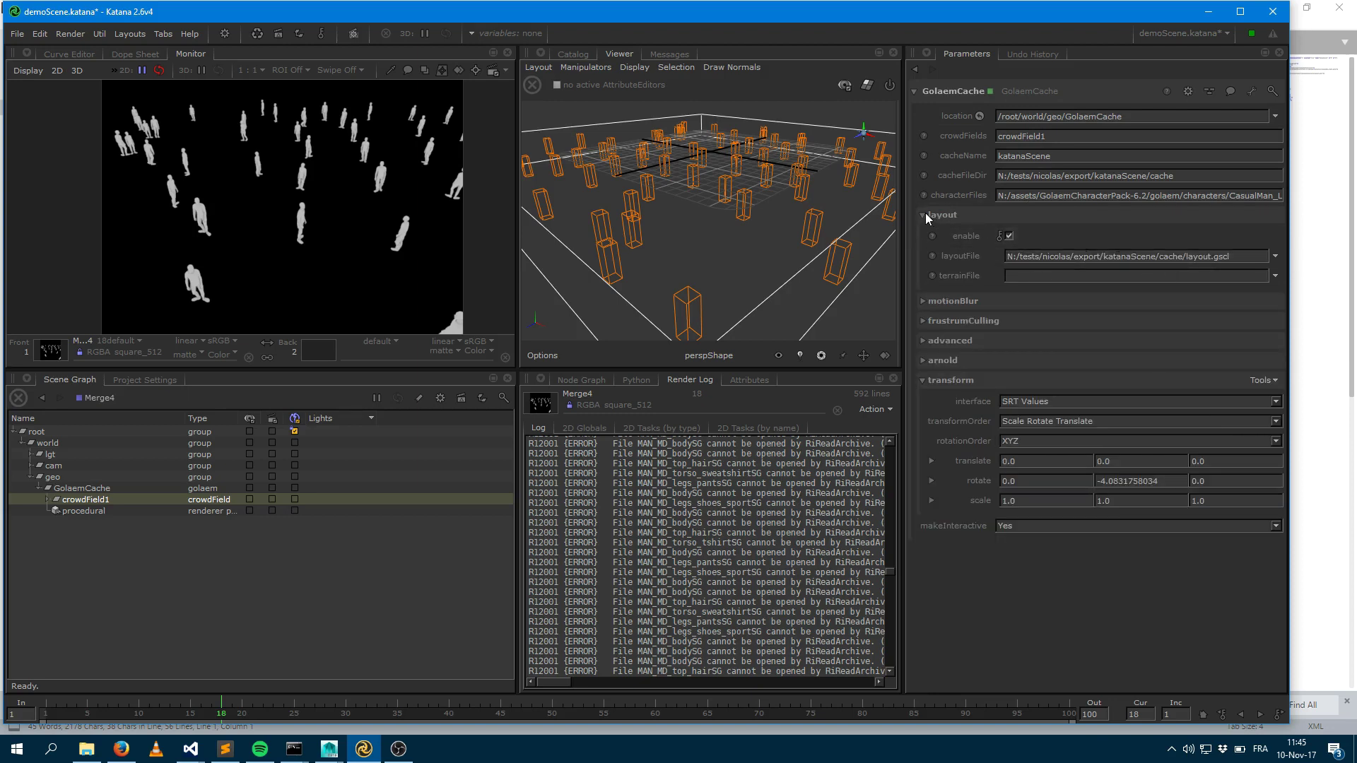
click(924, 214)
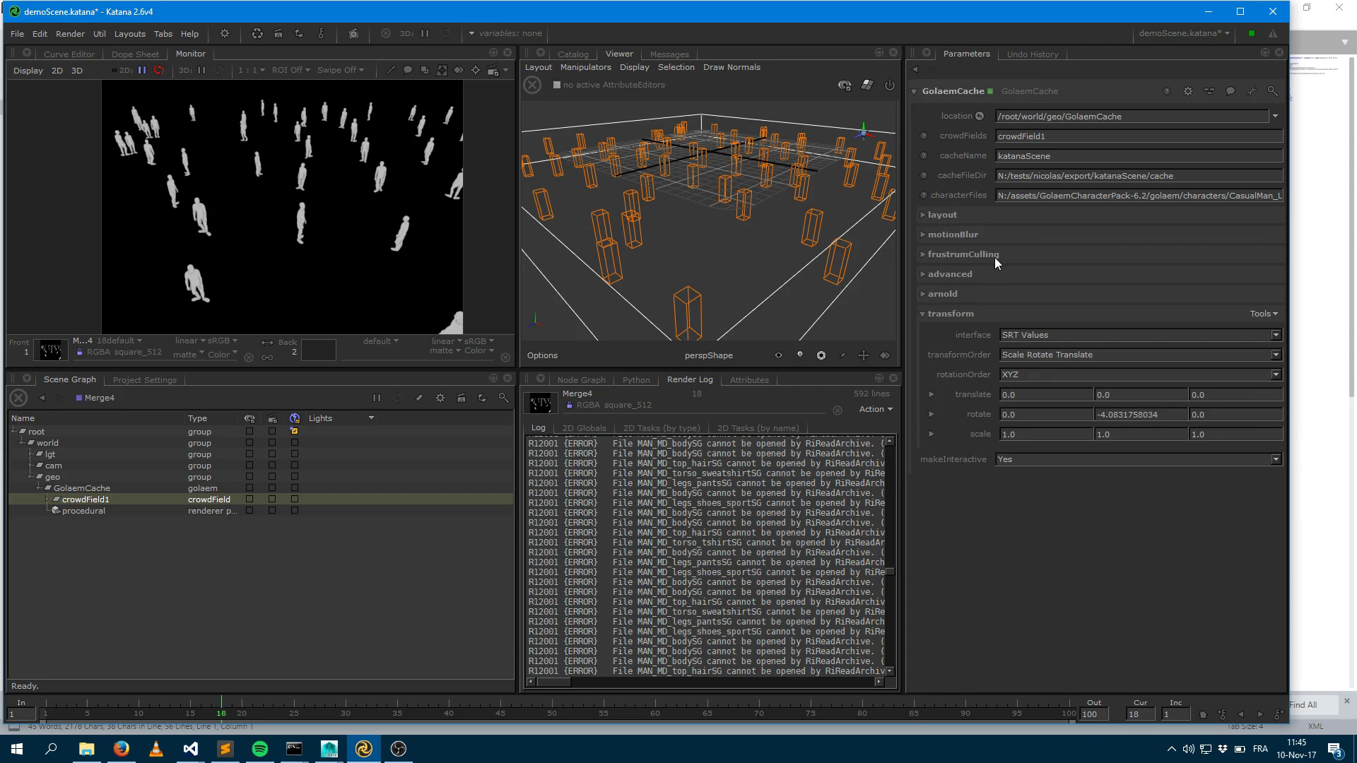